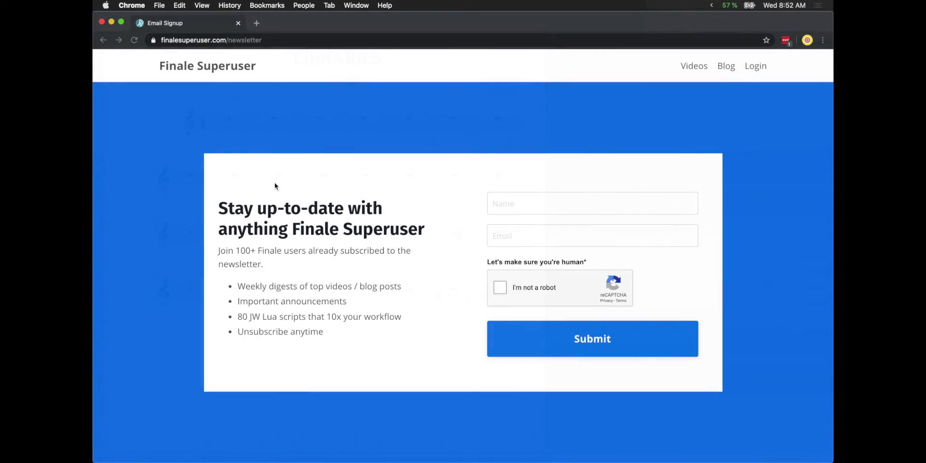
# Highlight the newsletter heading and description text, then clear the highlight
pyautogui.click(214, 213)
pyautogui.moveTo(213, 213); pyautogui.dragTo(365, 285)
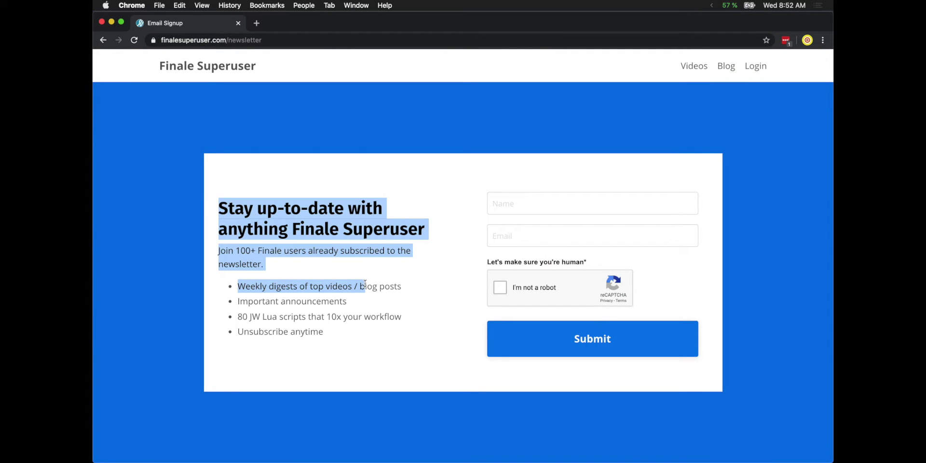
pyautogui.click(354, 276)
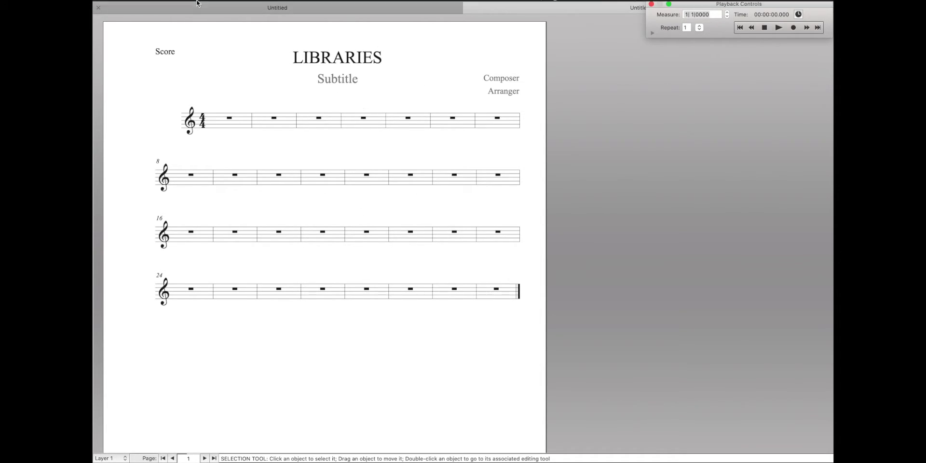
# Start a new document with the setup wizard, then abandon it without creating anything
pyautogui.moveTo(196, 3)
pyautogui.click(153, 5)
pyautogui.moveTo(188, 30)
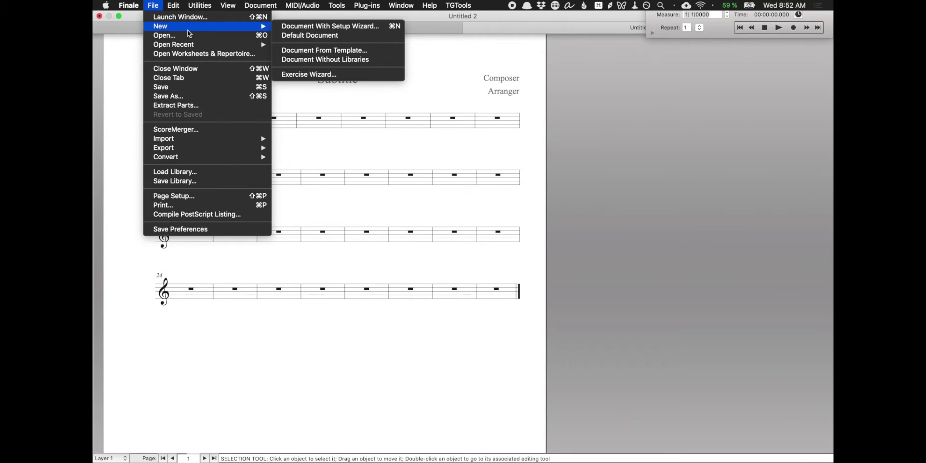
pyautogui.click(330, 26)
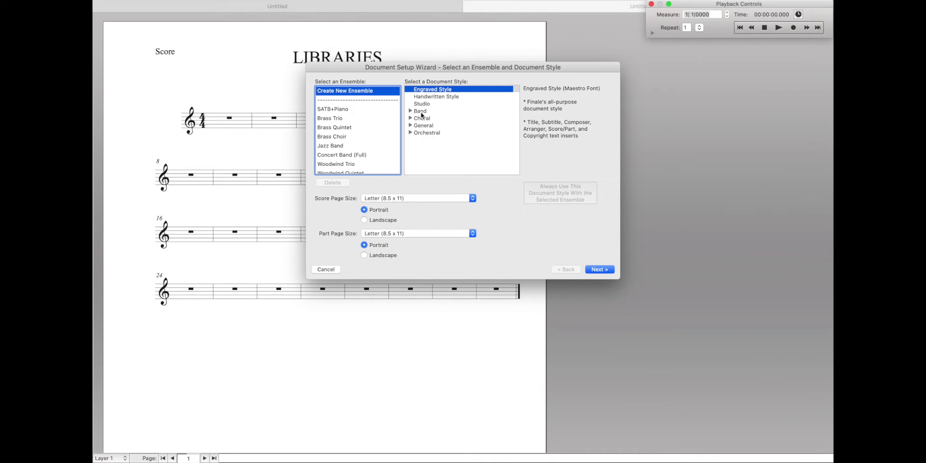
pyautogui.click(324, 271)
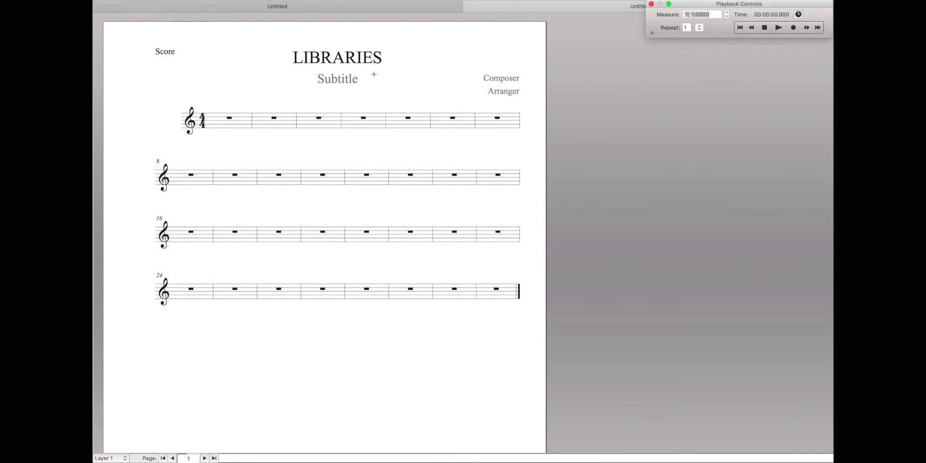
pyautogui.moveTo(300, 3)
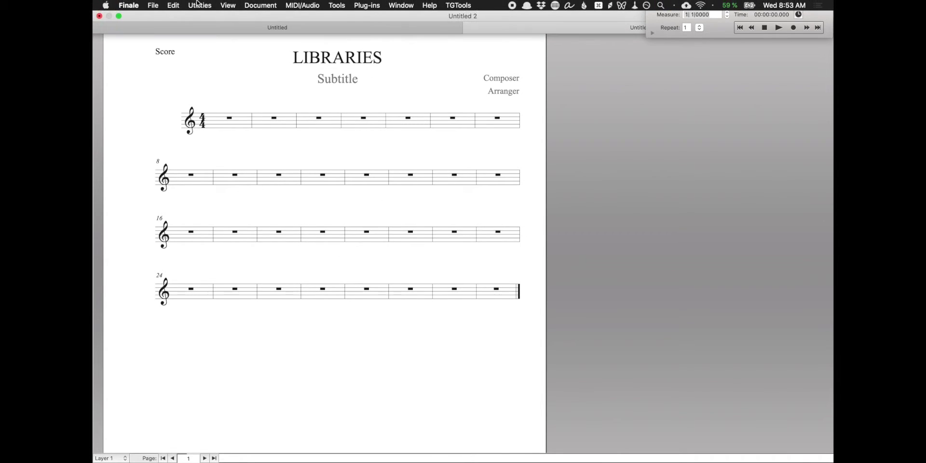
pyautogui.click(153, 6)
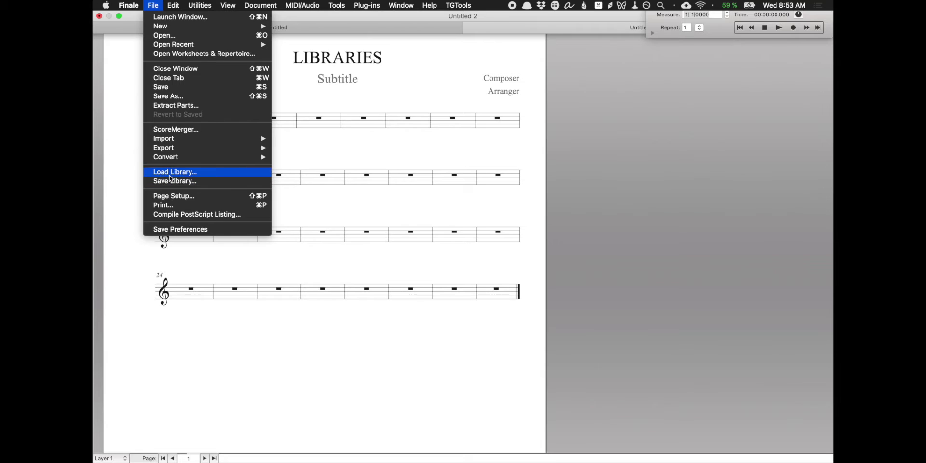
pyautogui.click(397, 158)
# Load the Maestro Font Choral Dynamics.lib library through Document Options, accepting the options reset
pyautogui.press('super+alt+a')
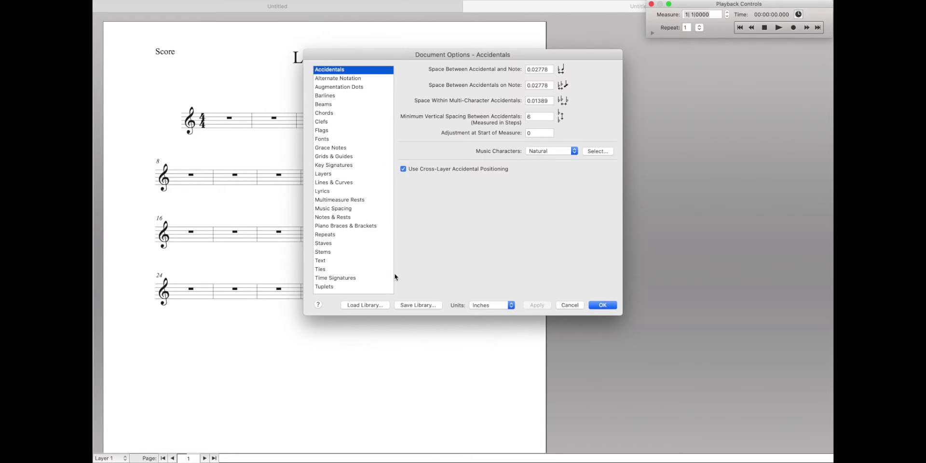
pyautogui.click(371, 305)
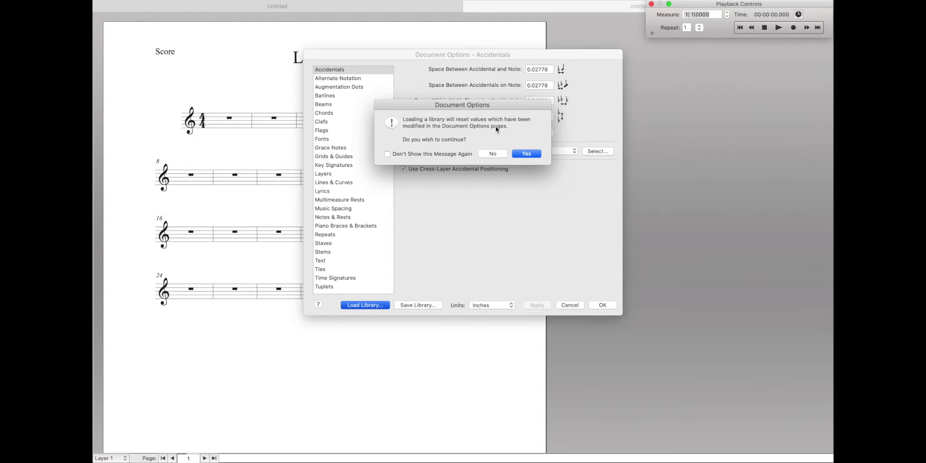
pyautogui.click(526, 155)
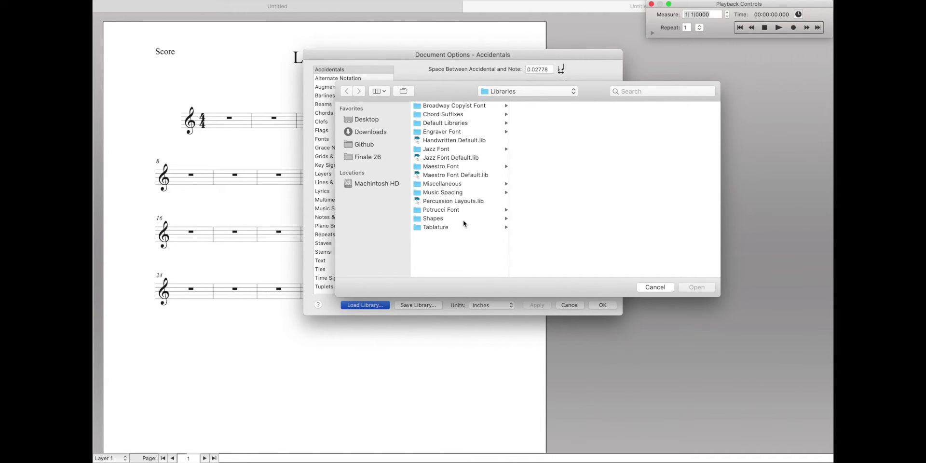
pyautogui.press('e')
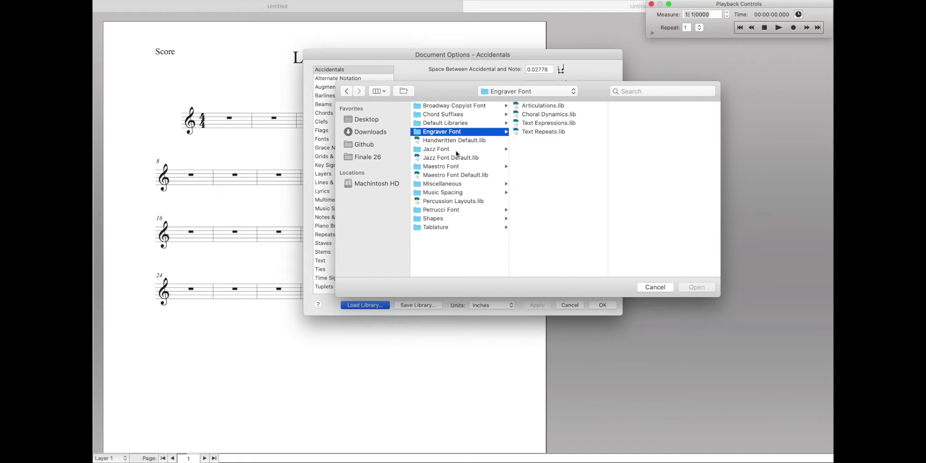
pyautogui.click(432, 168)
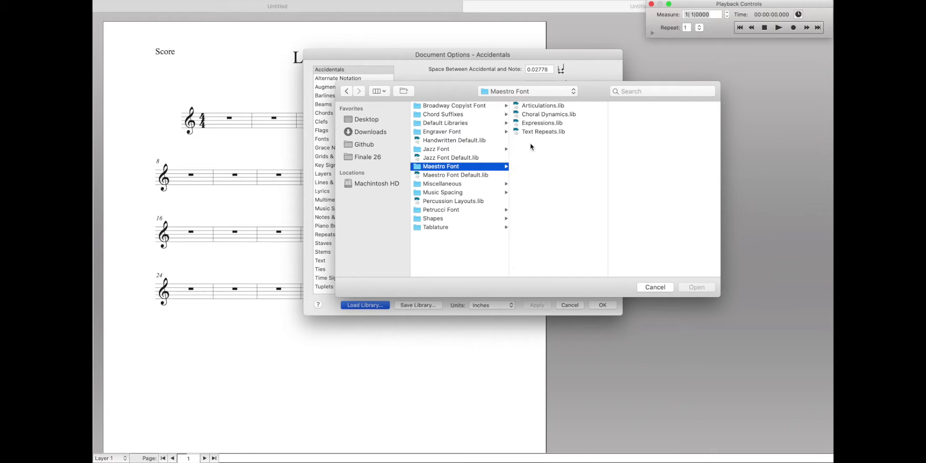
pyautogui.click(538, 114)
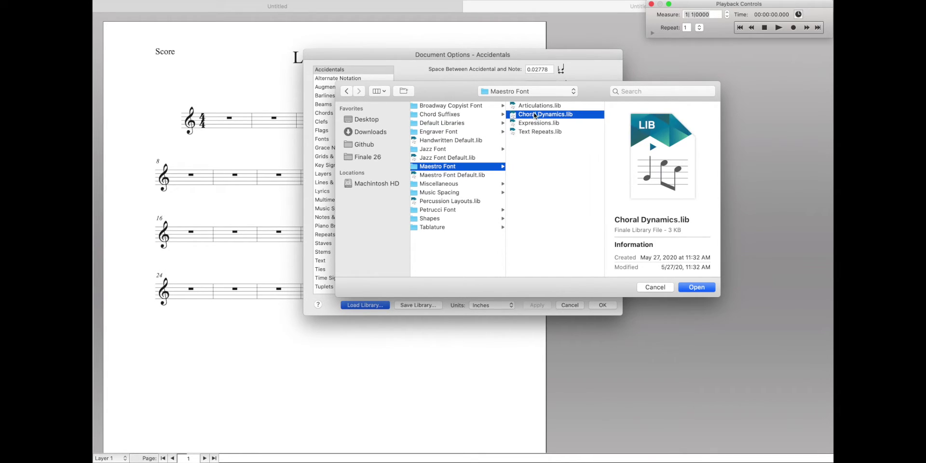
pyautogui.click(694, 287)
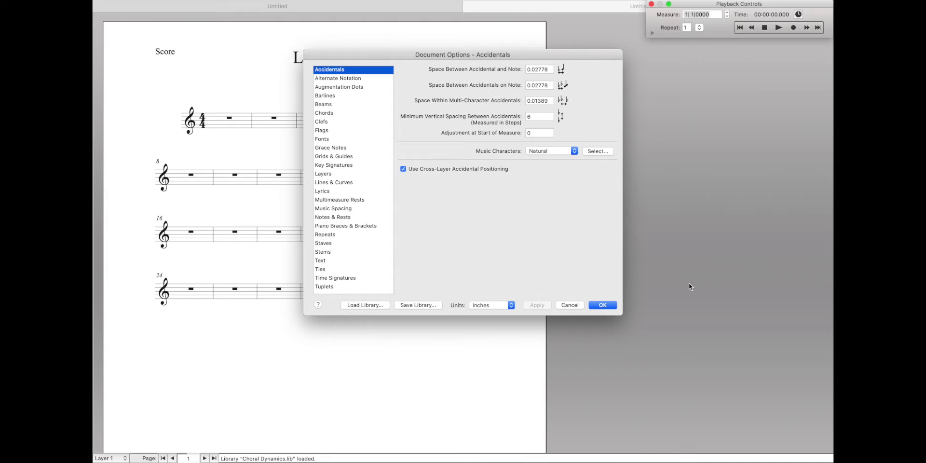
pyautogui.click(606, 304)
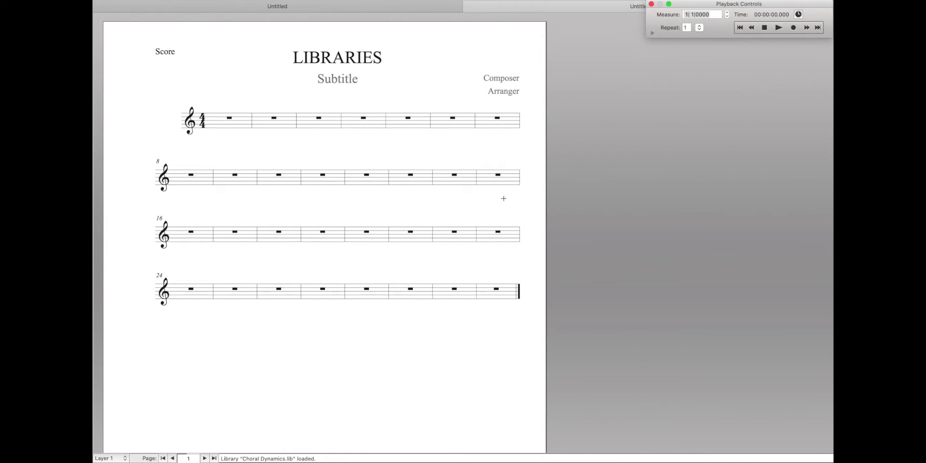
# Place the Choral Dynamics ffff expression above the second system's fifth measure
pyautogui.press('e')
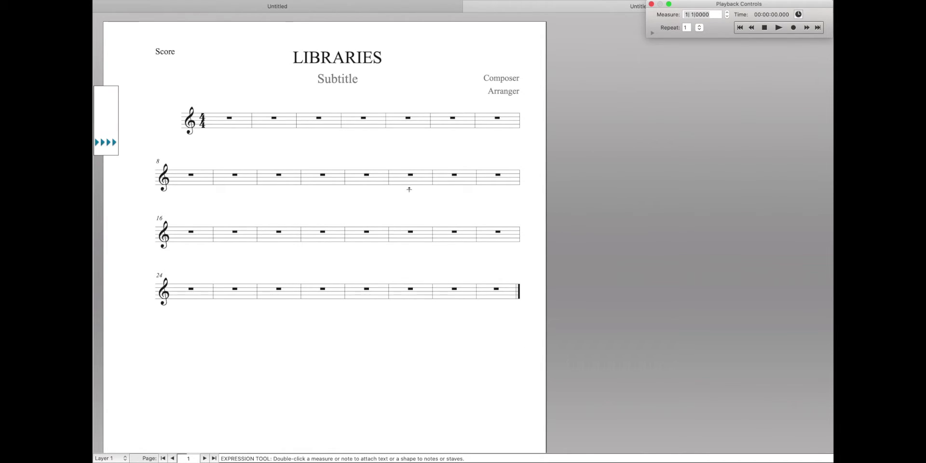
pyautogui.doubleClick(365, 181)
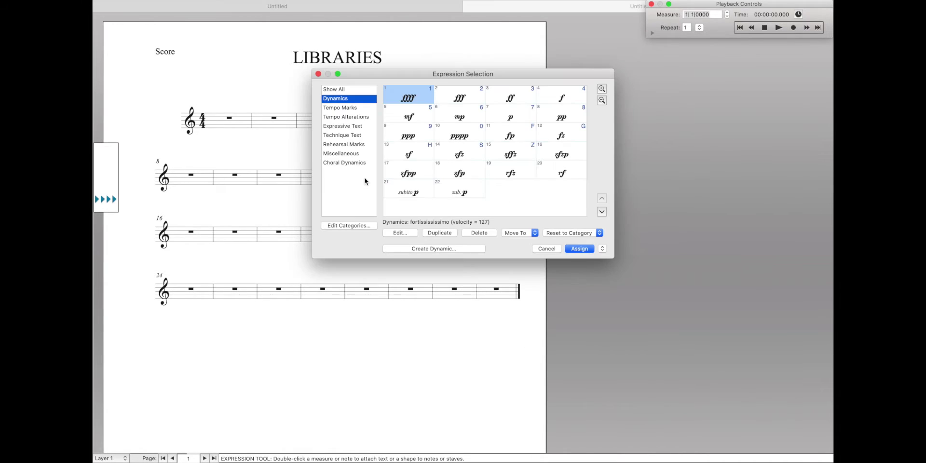
pyautogui.click(343, 163)
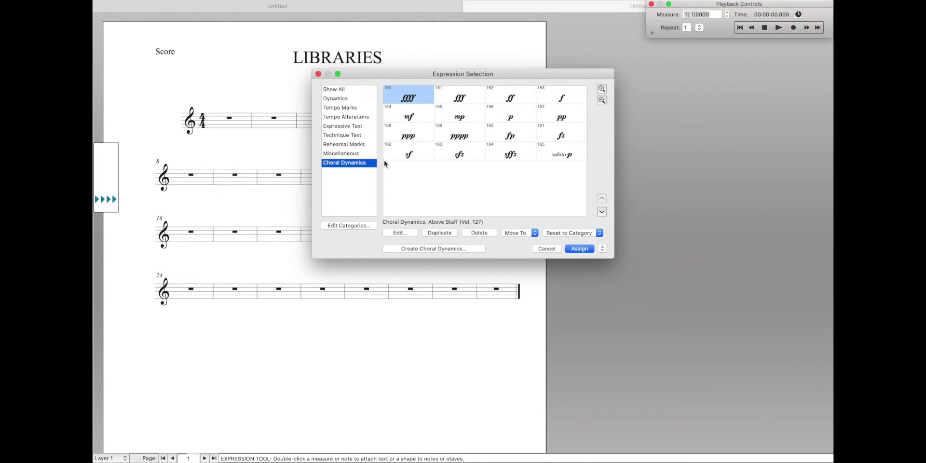
pyautogui.click(579, 251)
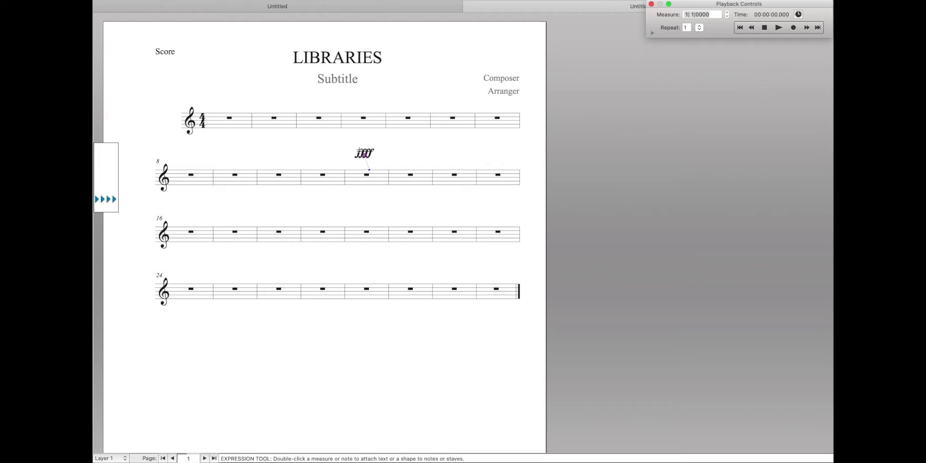
pyautogui.doubleClick(313, 170)
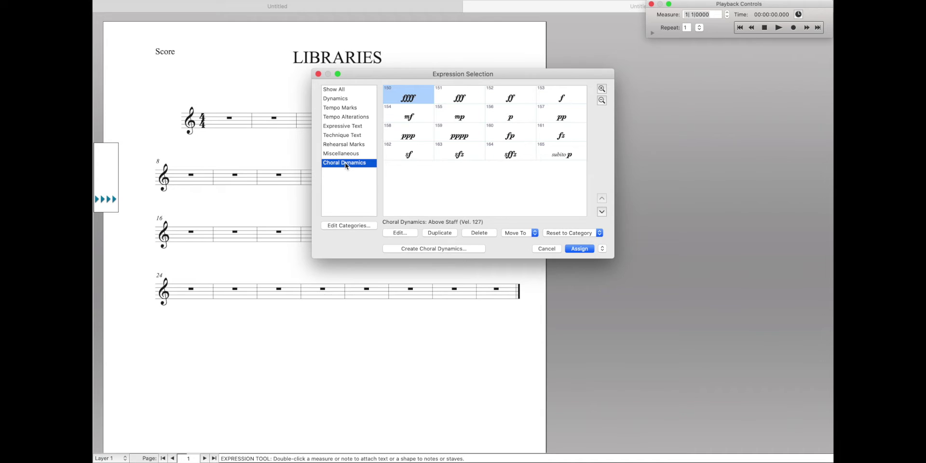
pyautogui.press('Return')
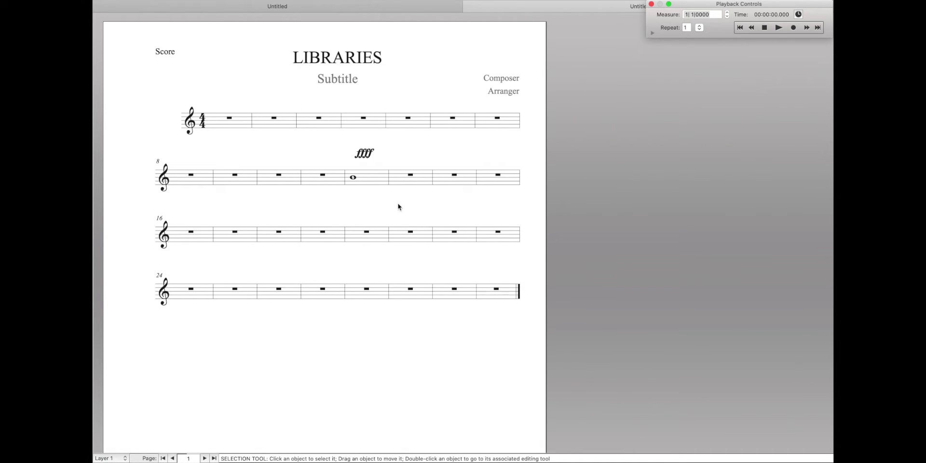
# Browse the articulation choices for the whole note without adding one, then reopen Document Options
pyautogui.hotkey('ctrl', 'alt', 'a')
pyautogui.click(353, 178)
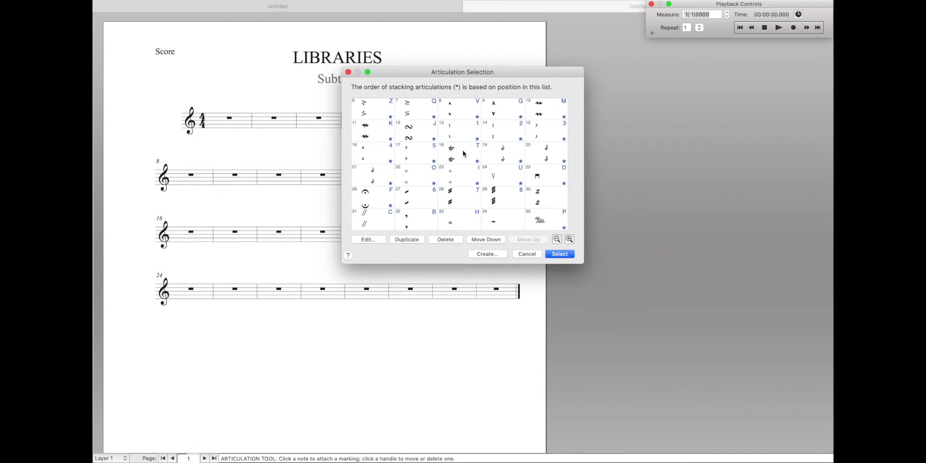
pyautogui.scroll(2, 462, 150)
pyautogui.scroll(-8, 521, 163)
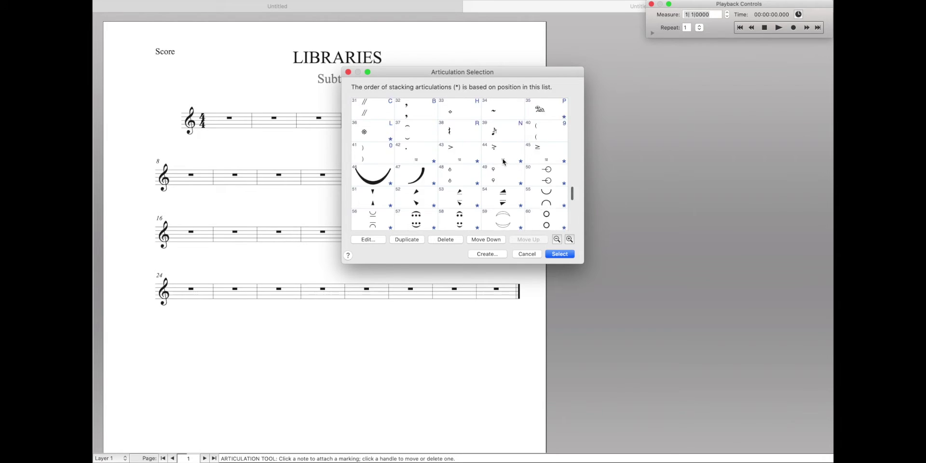
pyautogui.scroll(8, 497, 140)
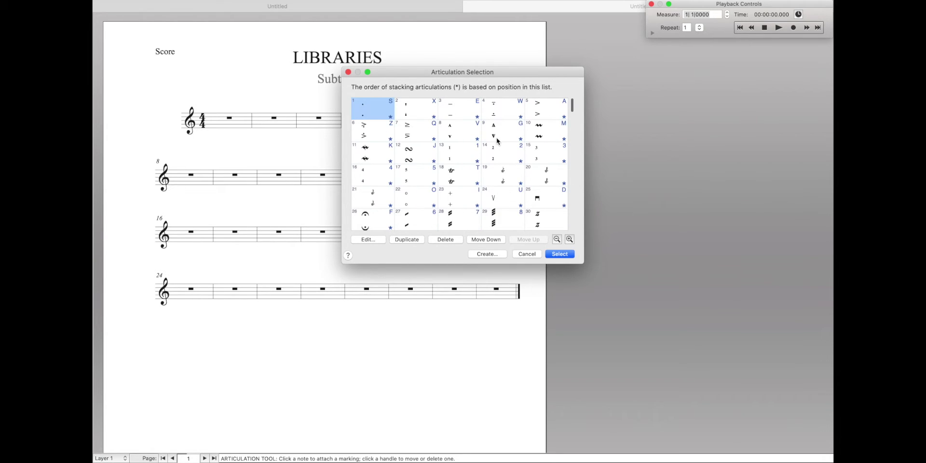
pyautogui.click(526, 255)
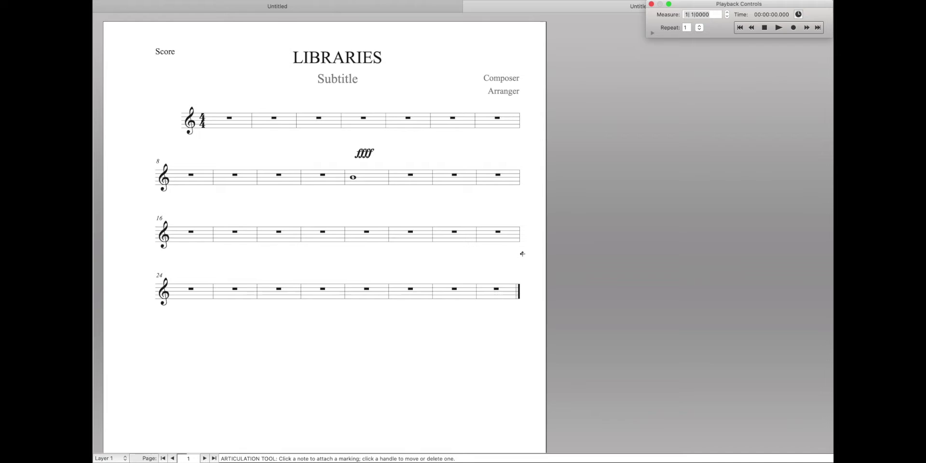
pyautogui.press('super+alt+a')
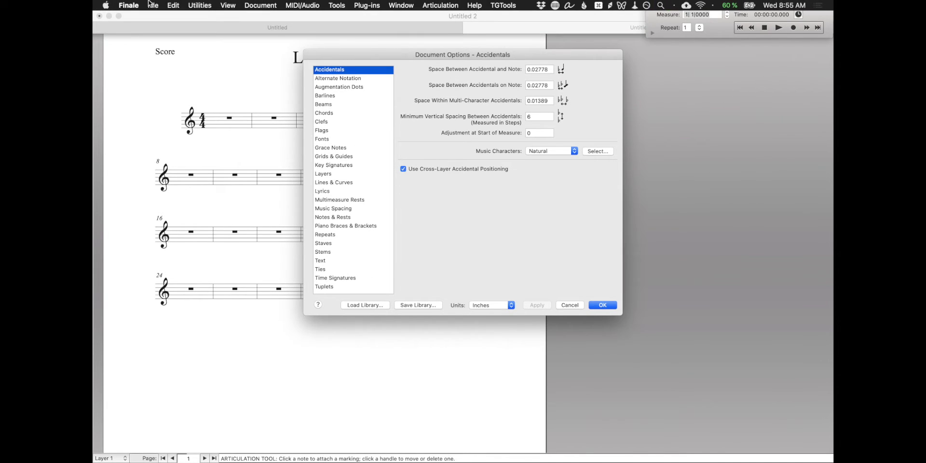
# Load the Jazz Font Articulations.lib library into the score, accepting the options reset
pyautogui.click(153, 6)
pyautogui.click(467, 246)
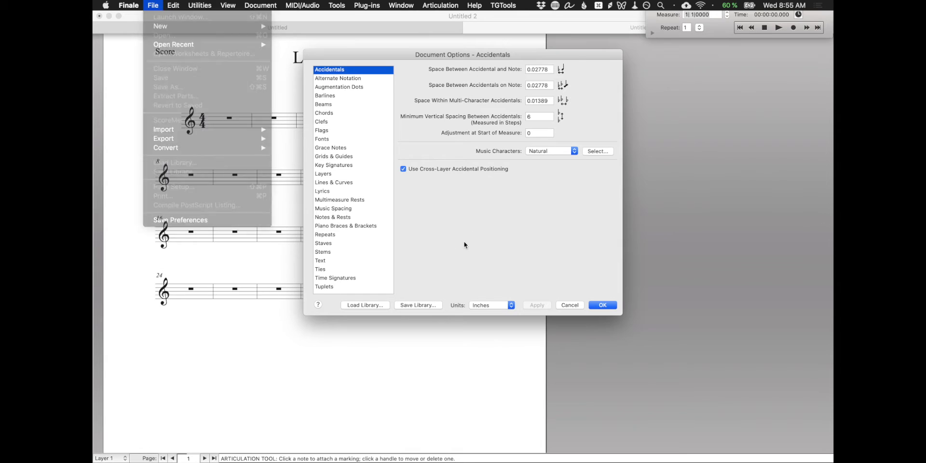
pyautogui.click(384, 305)
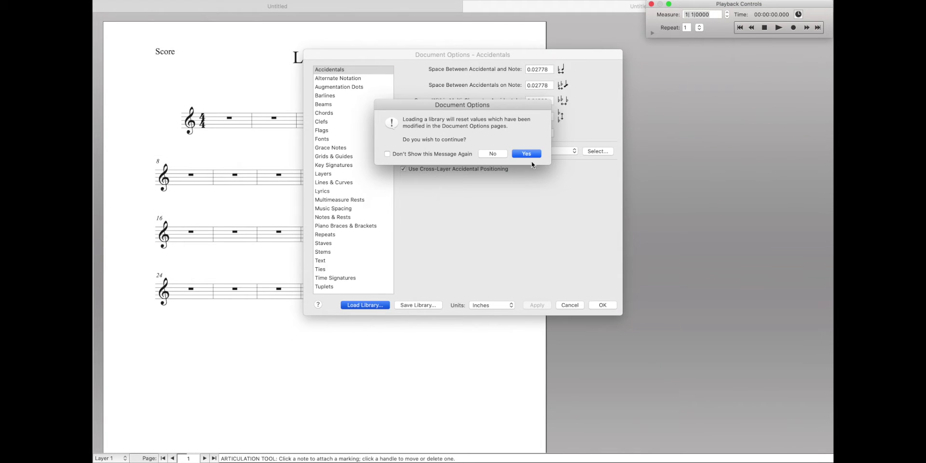
pyautogui.click(527, 154)
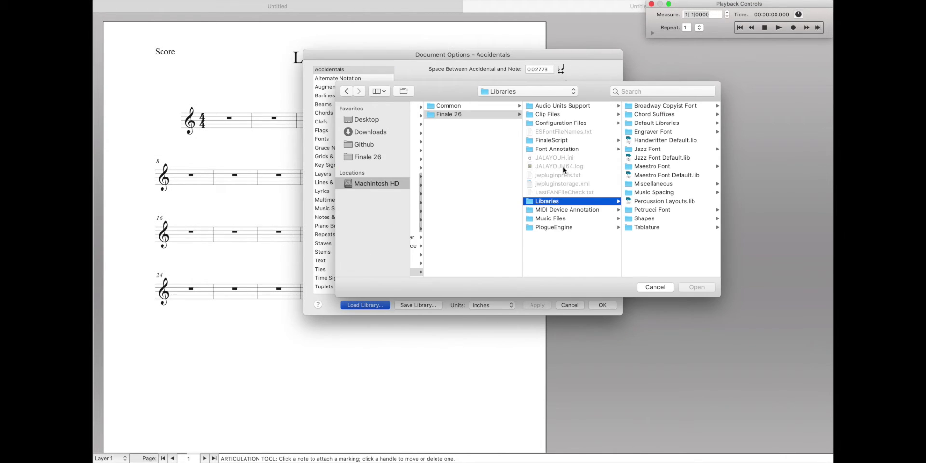
pyautogui.click(648, 149)
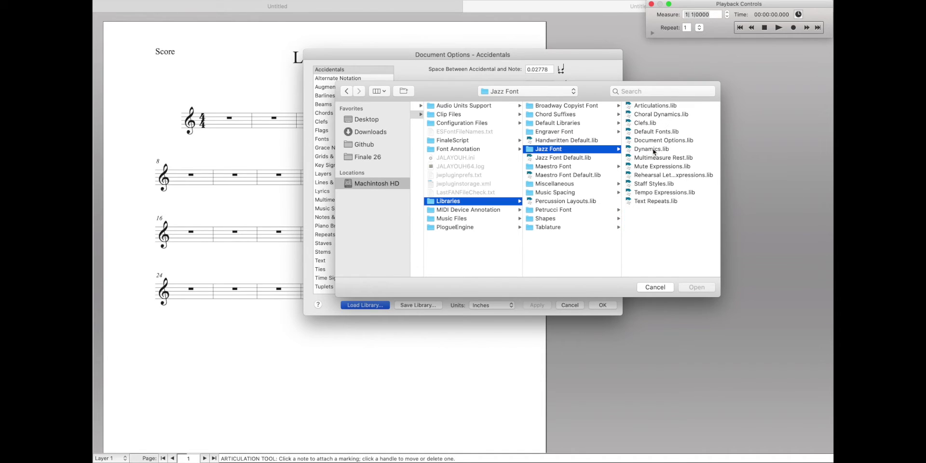
pyautogui.click(659, 105)
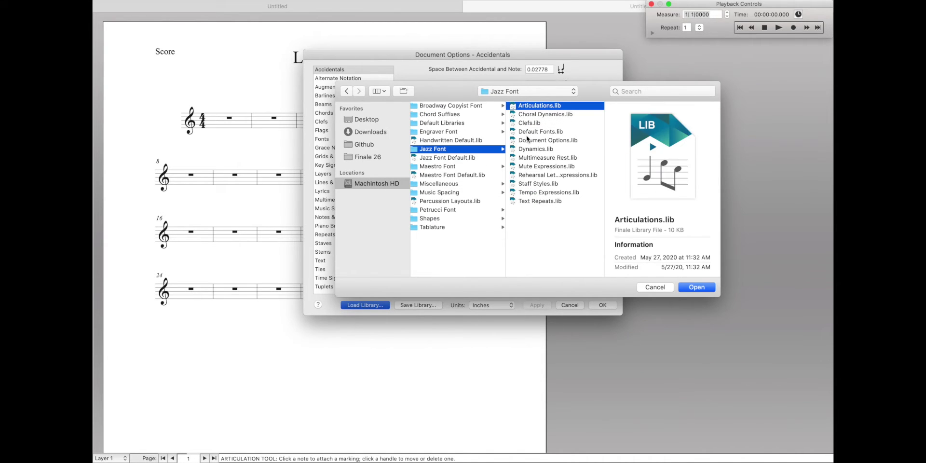
pyautogui.click(695, 288)
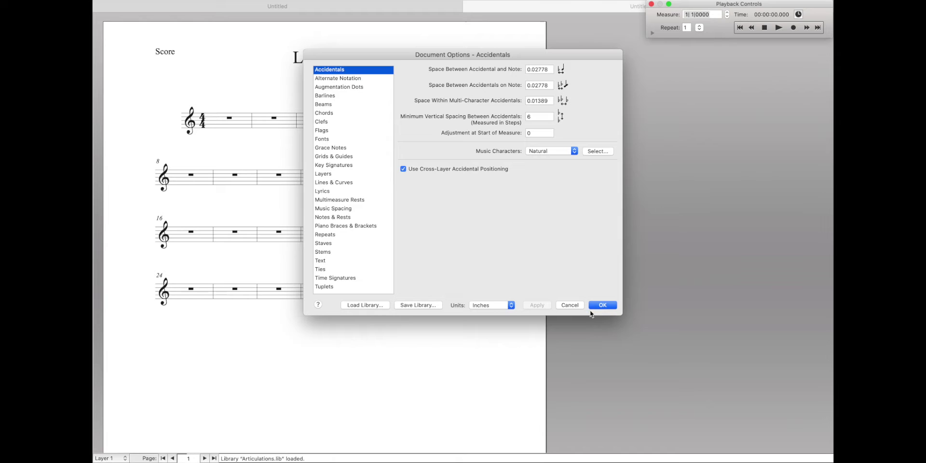
pyautogui.click(601, 305)
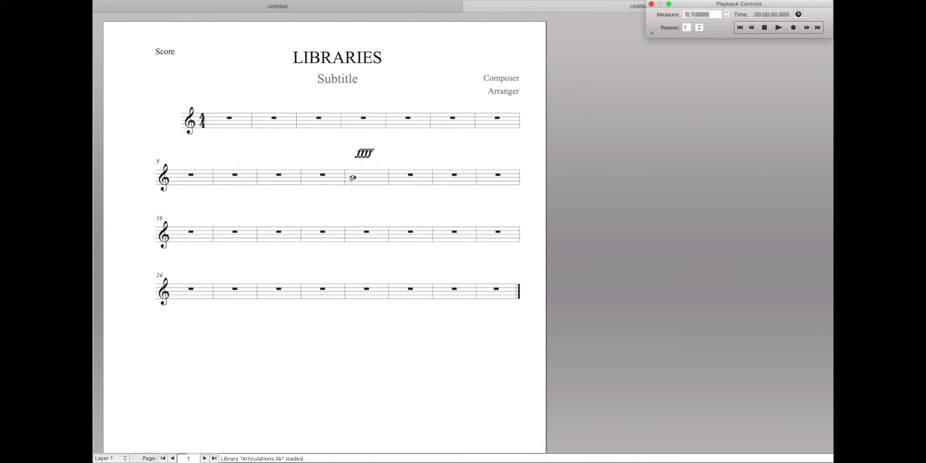
# Apply the Jazz Font slash articulation to the whole note in measure 12
pyautogui.click(353, 178)
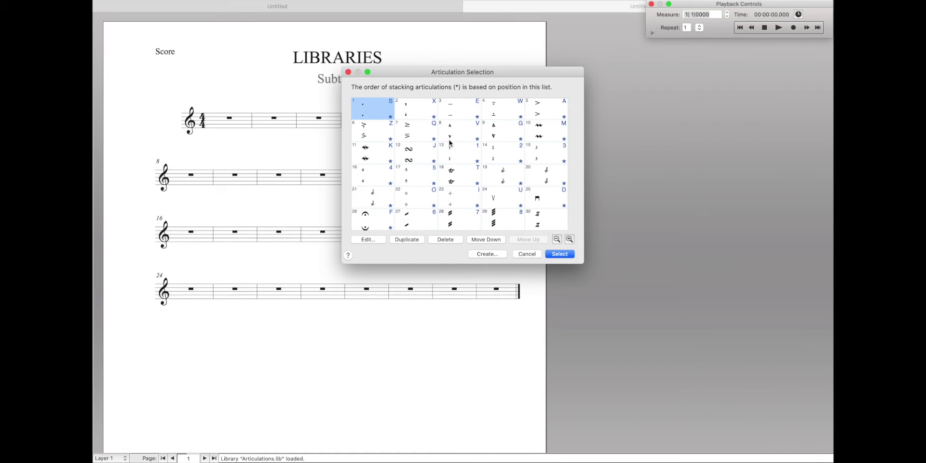
pyautogui.scroll(-15, 450, 143)
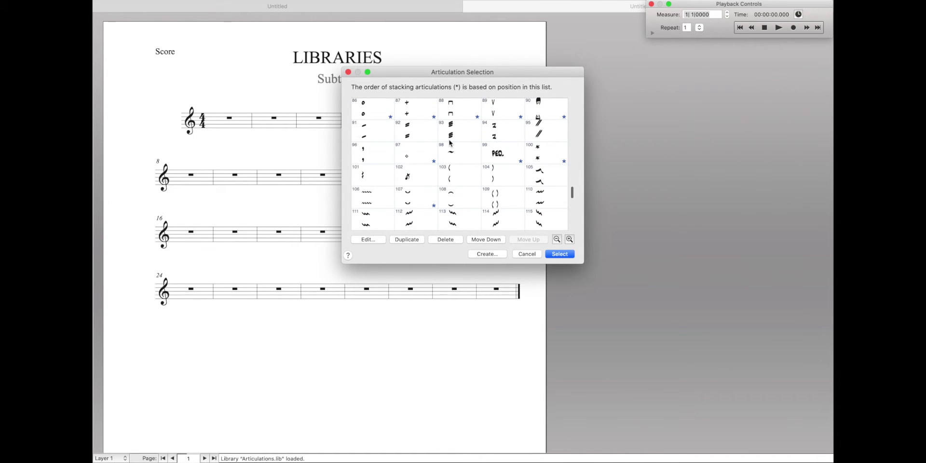
pyautogui.scroll(-5, 450, 143)
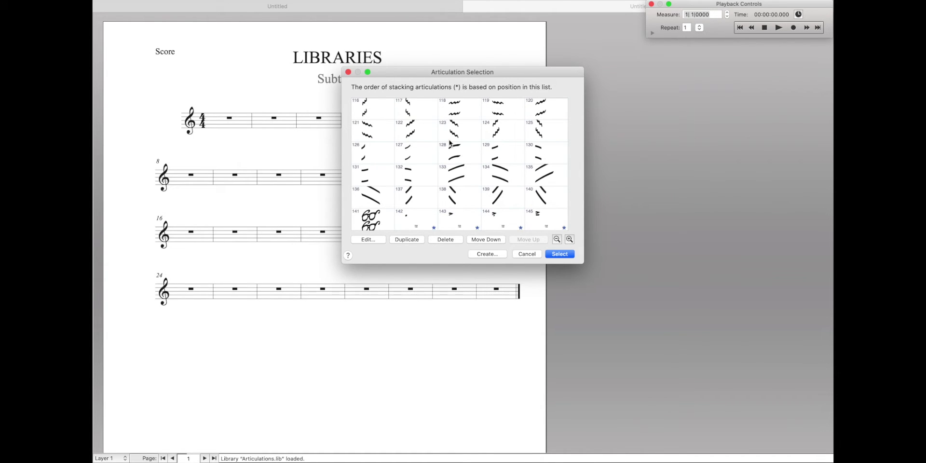
pyautogui.scroll(1, 449, 142)
pyautogui.doubleClick(409, 195)
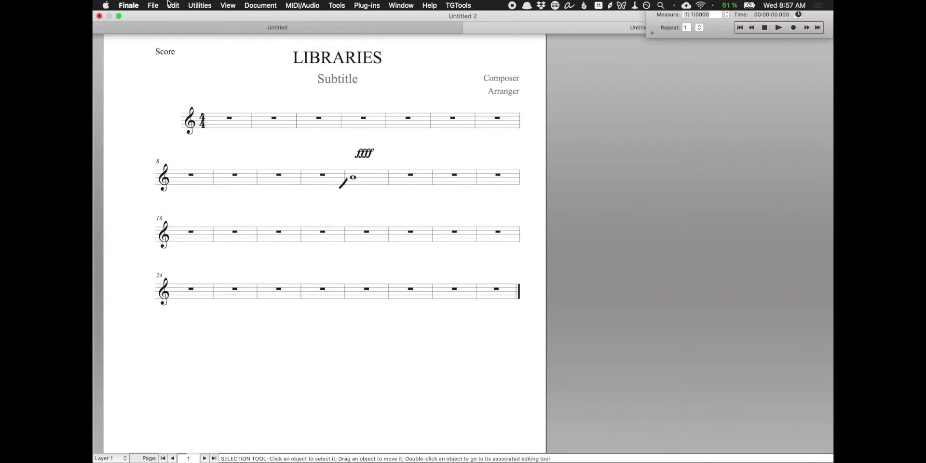
# Create a Handwritten Style score with one Blank Staff via the setup wizard, then zoom in
pyautogui.click(152, 6)
pyautogui.moveTo(160, 27)
pyautogui.click(352, 27)
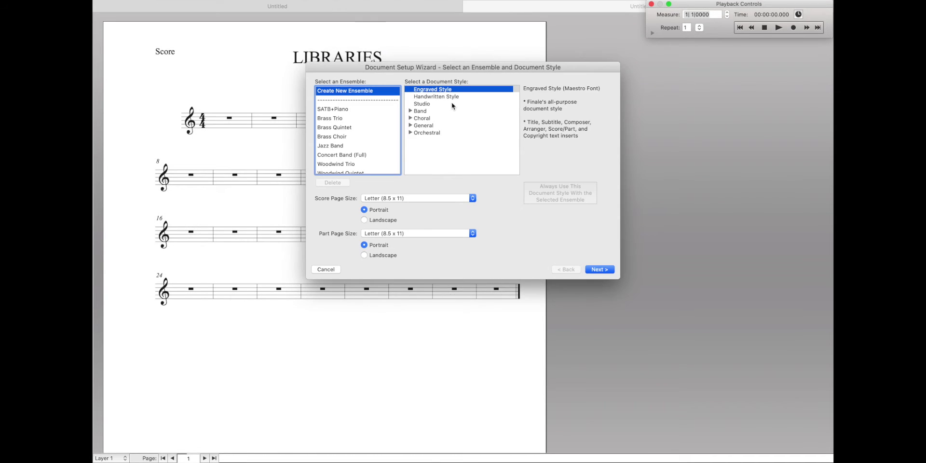
pyautogui.click(450, 97)
pyautogui.click(599, 269)
pyautogui.click(412, 95)
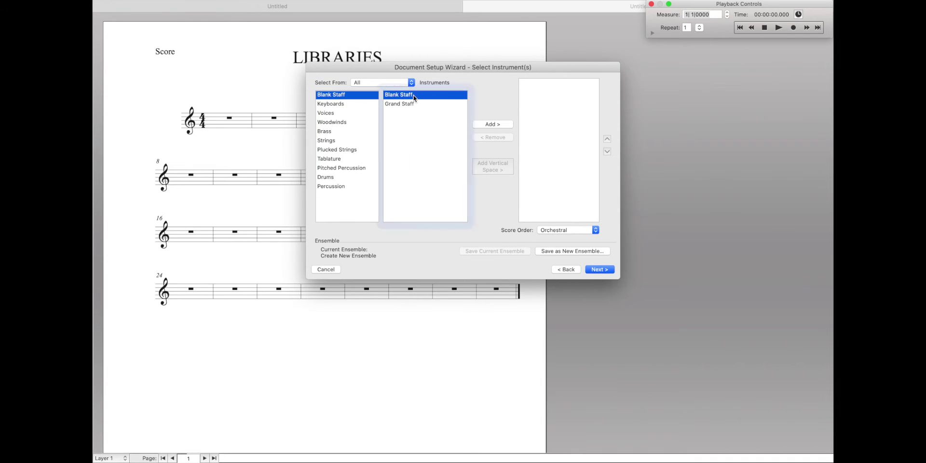
pyautogui.click(491, 124)
pyautogui.click(599, 269)
pyautogui.click(600, 269)
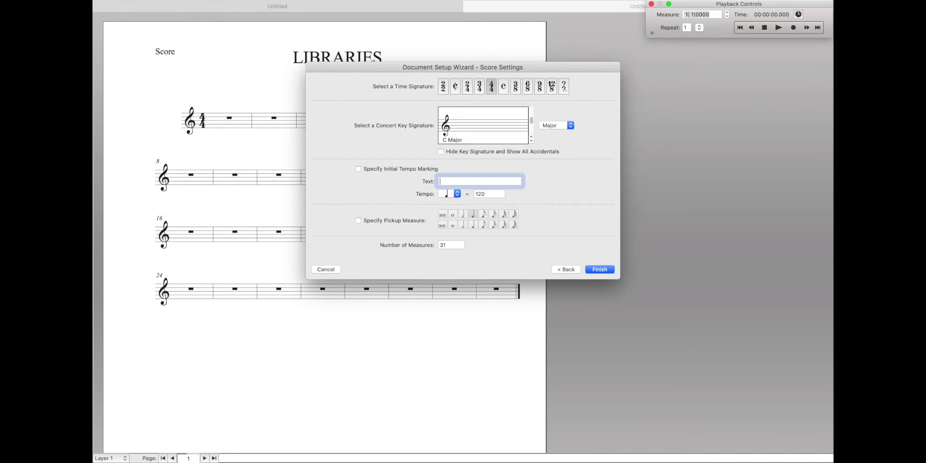
pyautogui.click(600, 269)
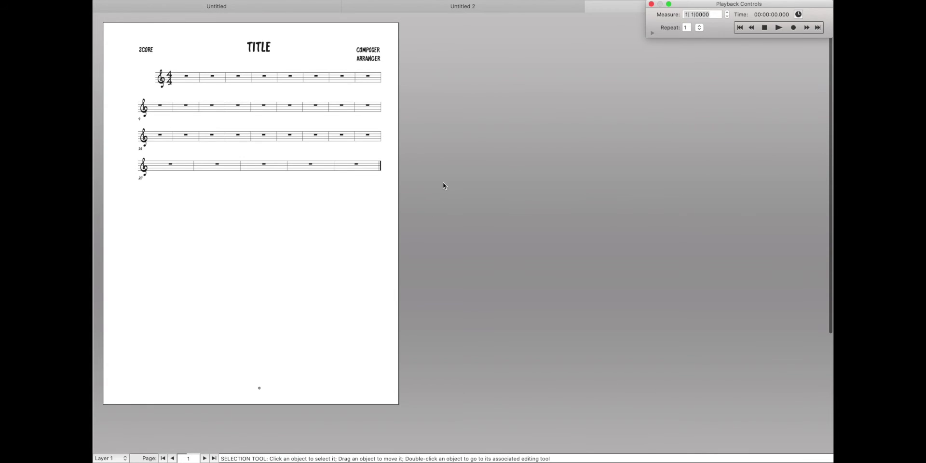
pyautogui.press('super+equal')
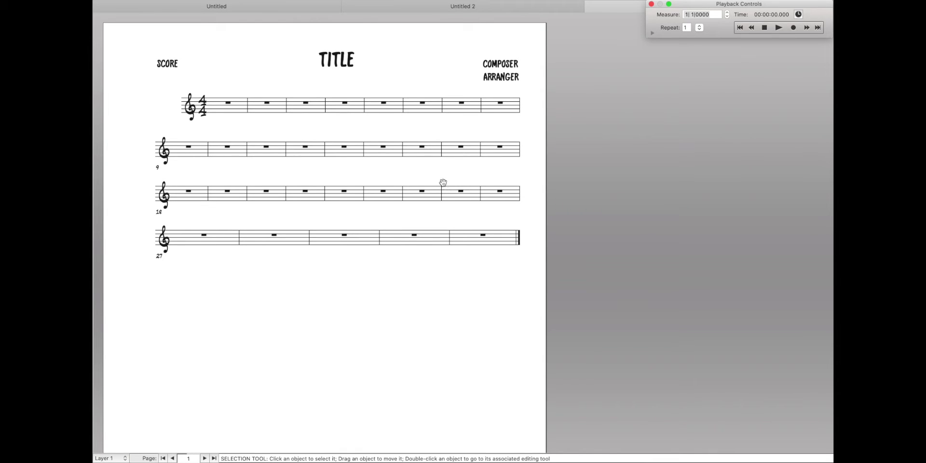
# Start saving the document settings as a library and move the categories window aside
pyautogui.press('super+alt+k')
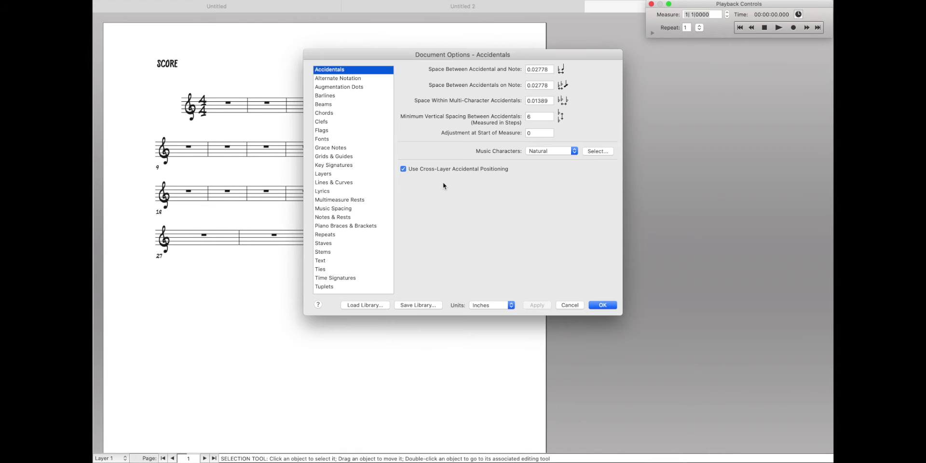
pyautogui.click(412, 304)
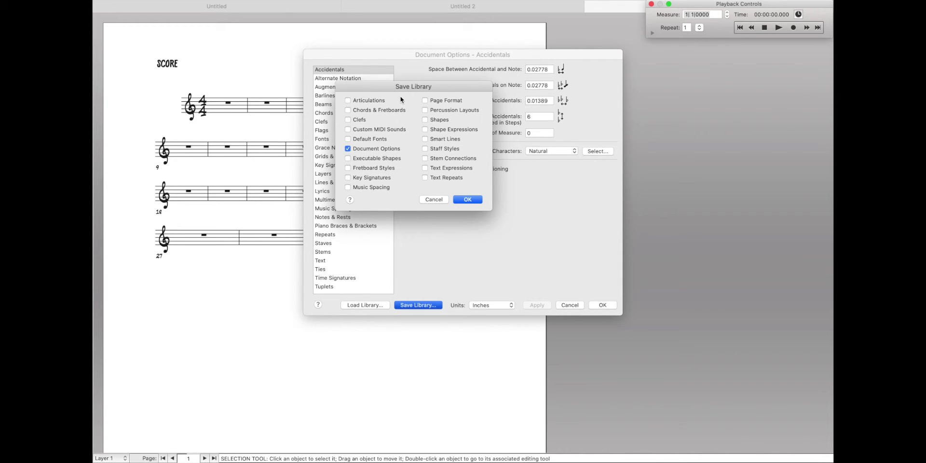
pyautogui.moveTo(364, 92); pyautogui.dragTo(661, 112)
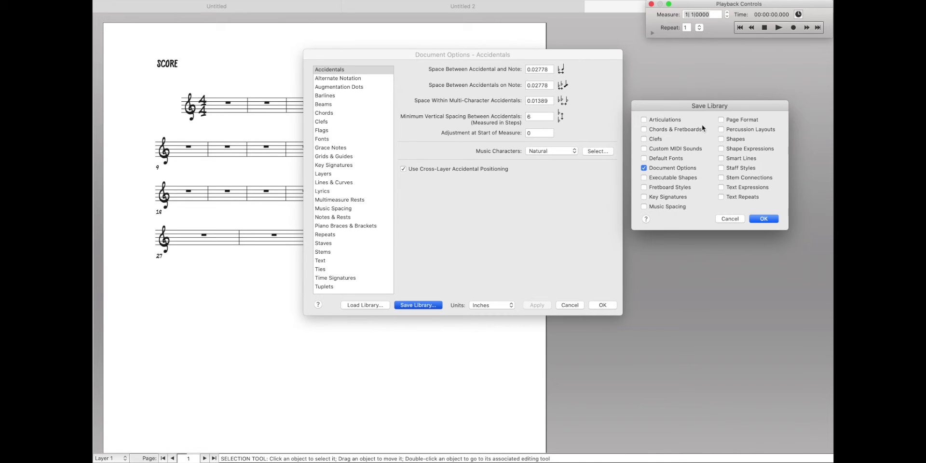
pyautogui.moveTo(690, 109); pyautogui.dragTo(593, 126)
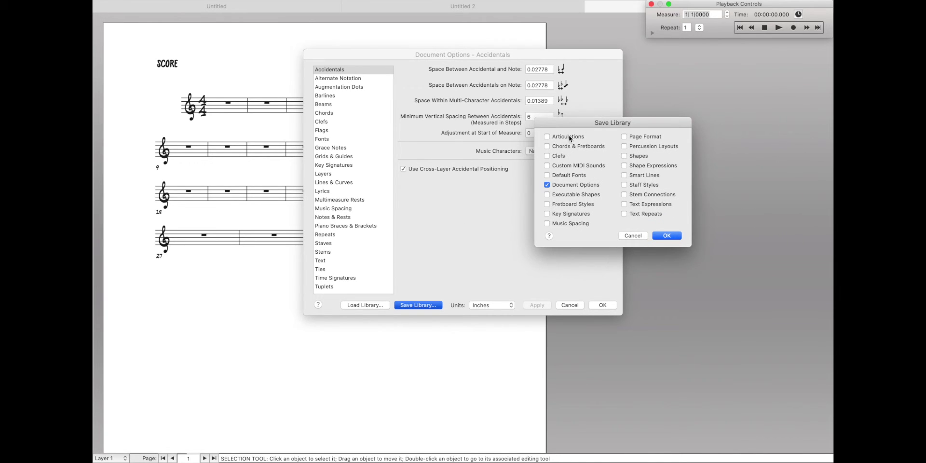
# Check every library category except Custom MIDI Sounds, including articulations, fonts and text repeats
pyautogui.click(569, 138)
pyautogui.click(547, 175)
pyautogui.click(547, 195)
pyautogui.click(547, 204)
pyautogui.click(547, 213)
pyautogui.click(547, 223)
pyautogui.click(624, 136)
pyautogui.click(625, 156)
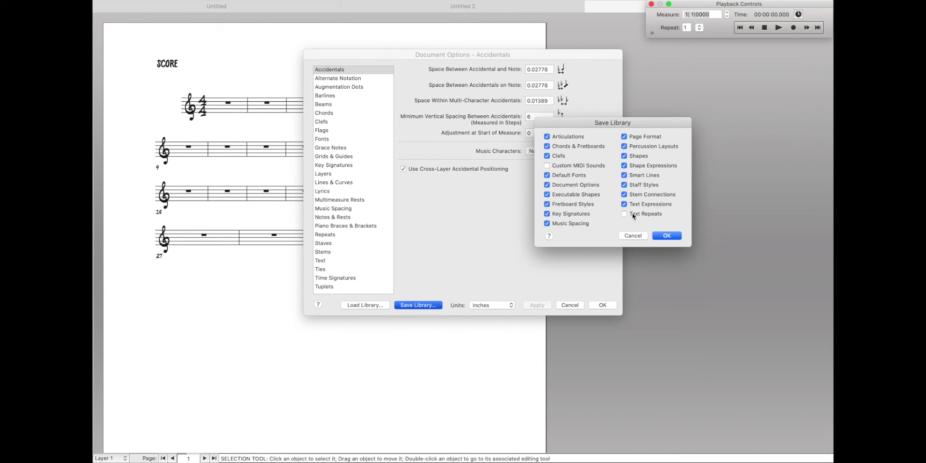
pyautogui.click(624, 214)
pyautogui.click(667, 235)
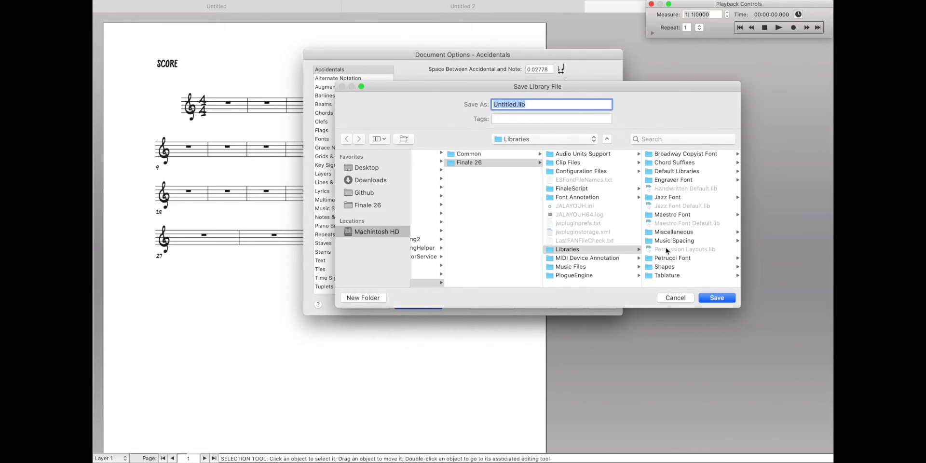
# Save the library as Handwritten Default.lib inside a new Custom Libraries folder
pyautogui.click(367, 298)
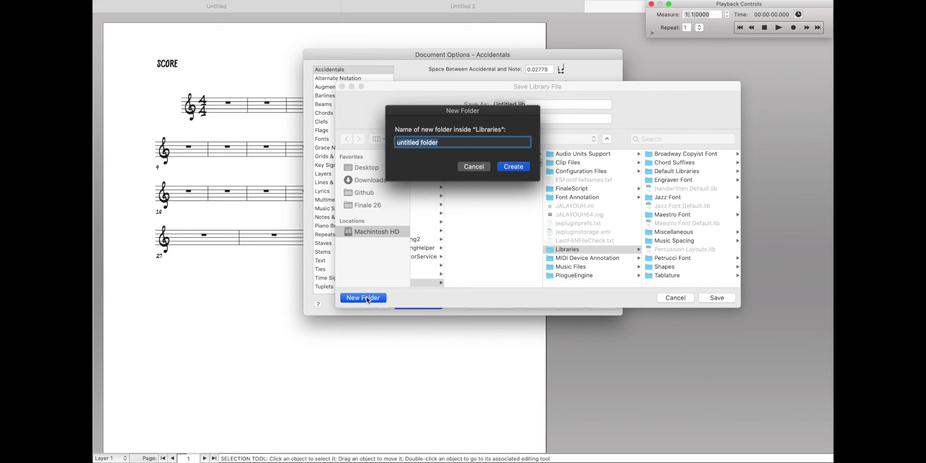
pyautogui.write('Custom Libraries')
pyautogui.press('Return')
pyautogui.doubleClick(500, 104)
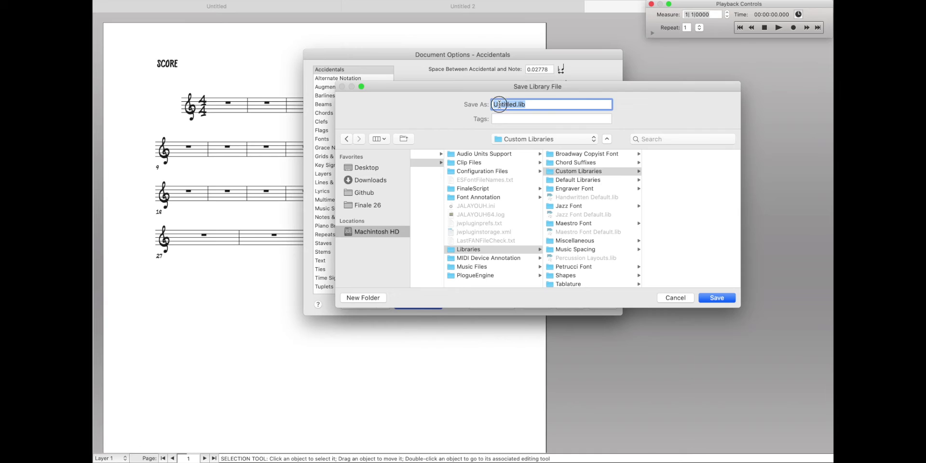
pyautogui.write('Handwritten')
pyautogui.write(' Default')
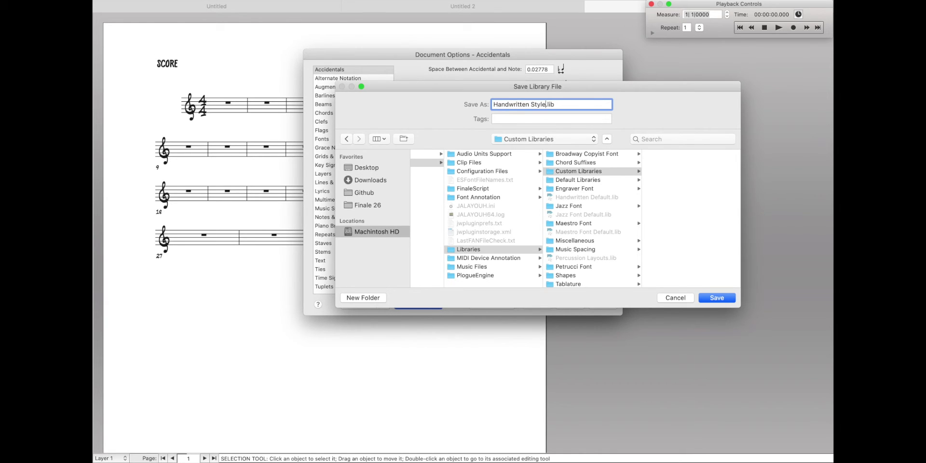
pyautogui.press('Return')
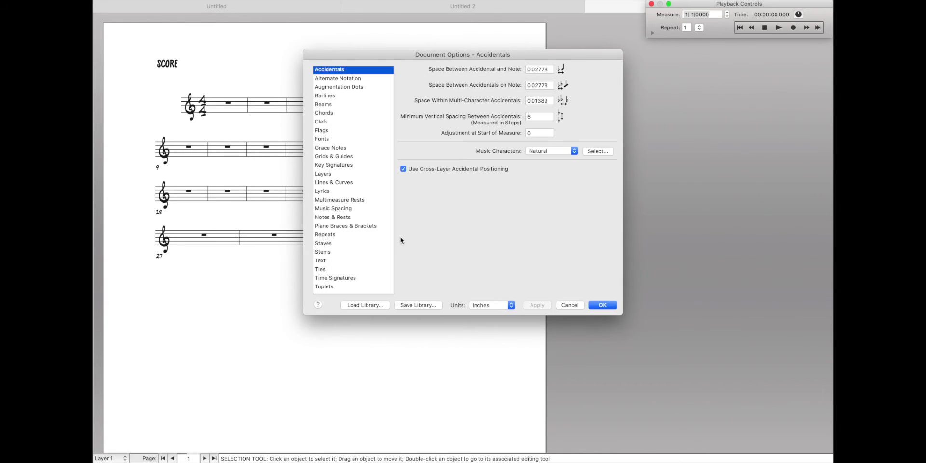
# Switch to the LIBRARIES score and load Custom Libraries > Handwritten Style.lib, accepting the options reset
pyautogui.click(594, 305)
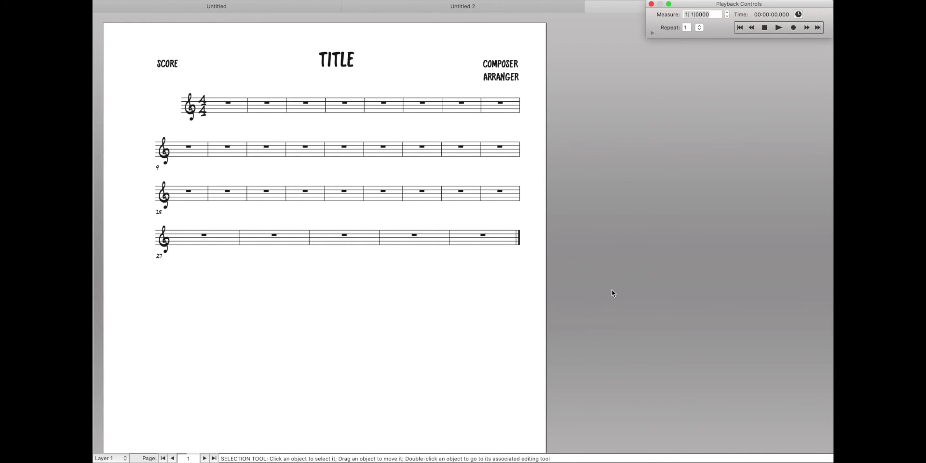
pyautogui.hotkey('ctrl', 'Tab')
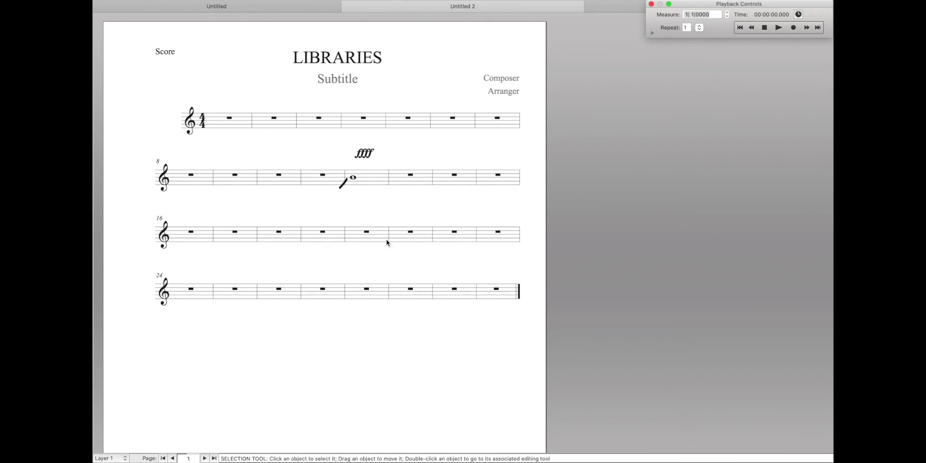
pyautogui.press('super+alt+d')
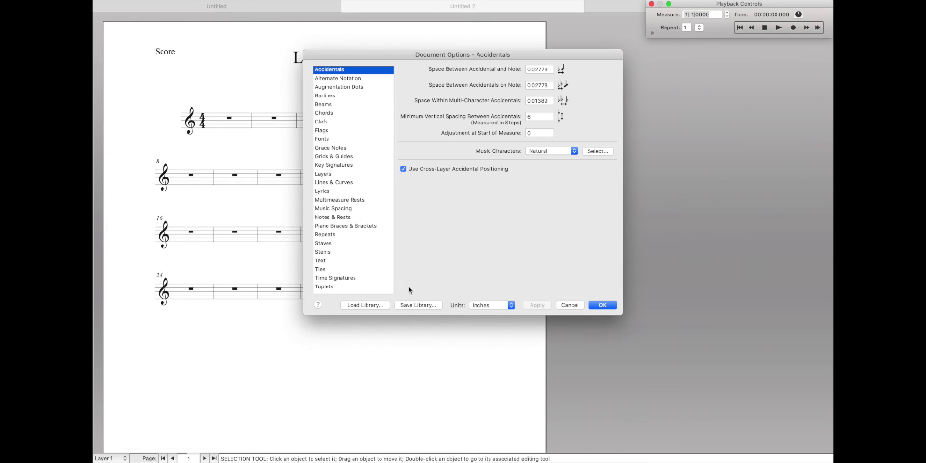
pyautogui.click(368, 305)
pyautogui.click(525, 153)
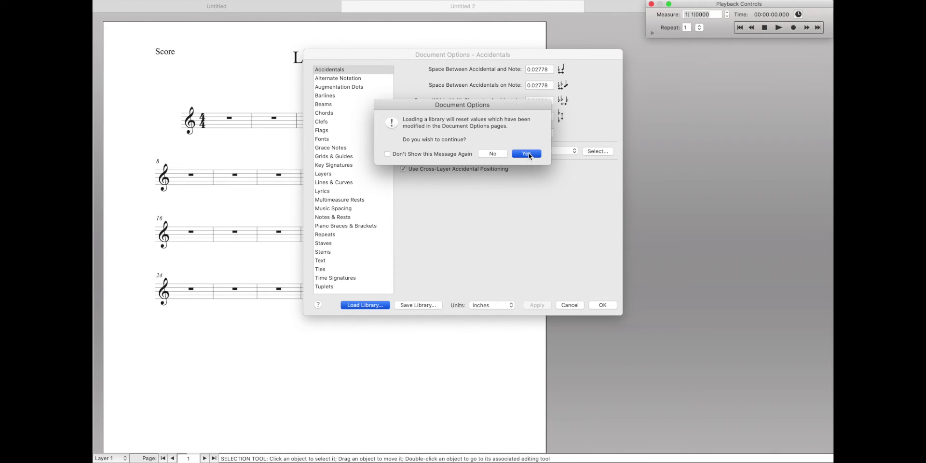
pyautogui.click(654, 124)
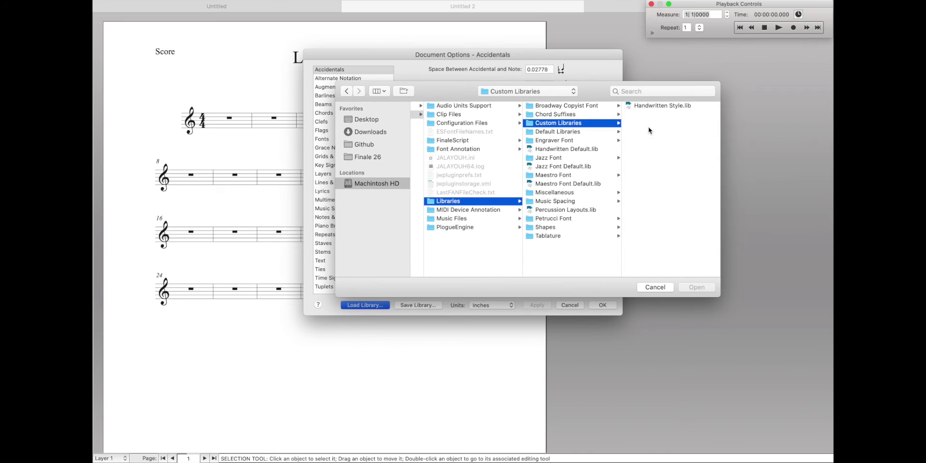
pyautogui.click(646, 107)
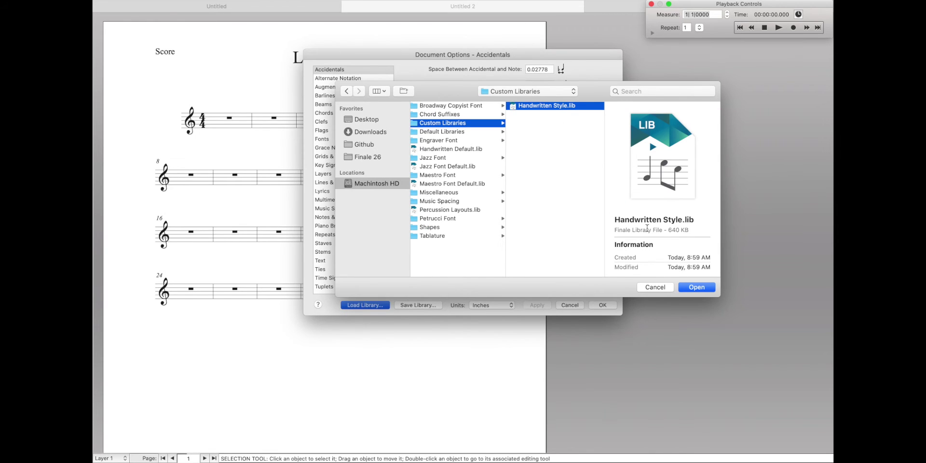
pyautogui.click(689, 287)
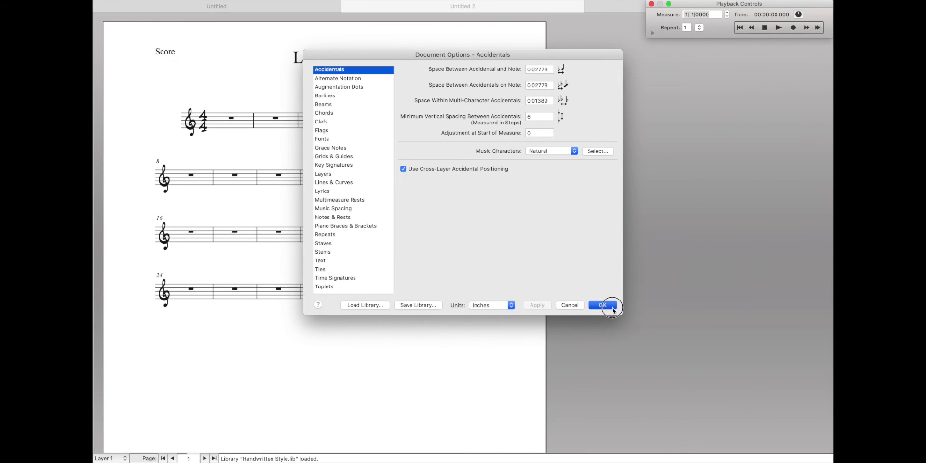
pyautogui.click(609, 305)
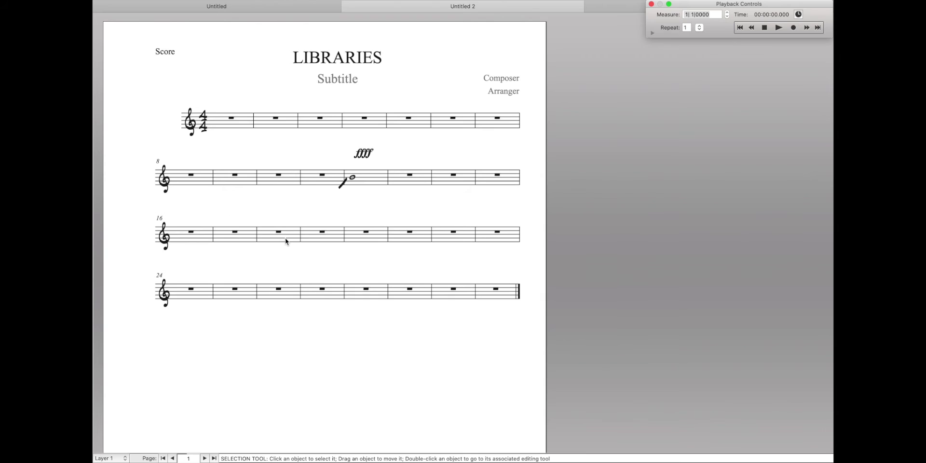
# Browse the Dynamics, Expressive Text, Tempo Alterations, Technique Text and Rehearsal Marks expression categories
pyautogui.press('super+alt+a')
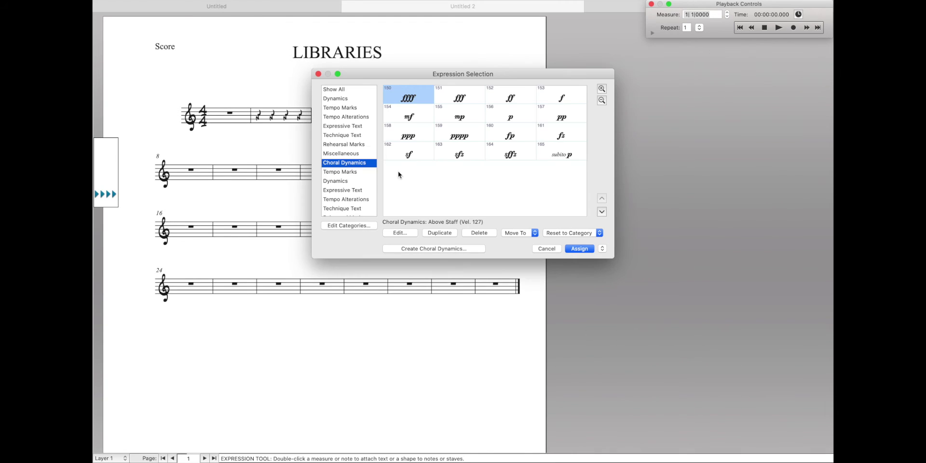
pyautogui.click(346, 182)
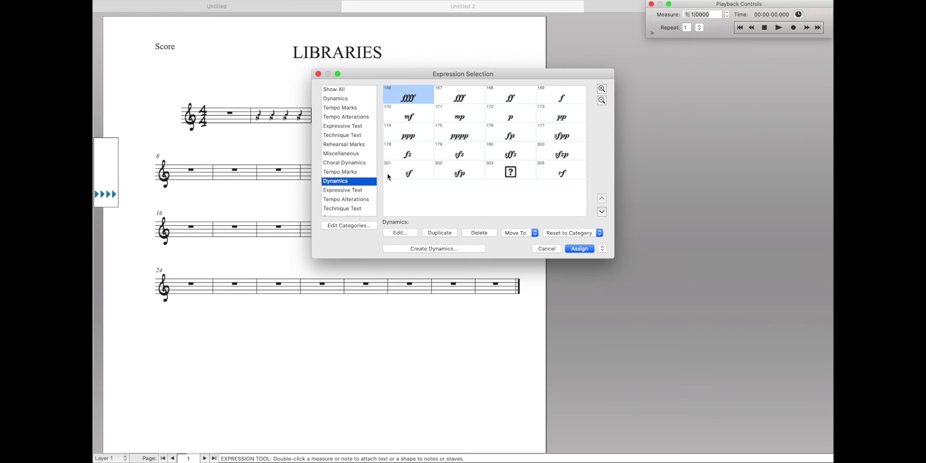
pyautogui.click(360, 192)
pyautogui.click(360, 201)
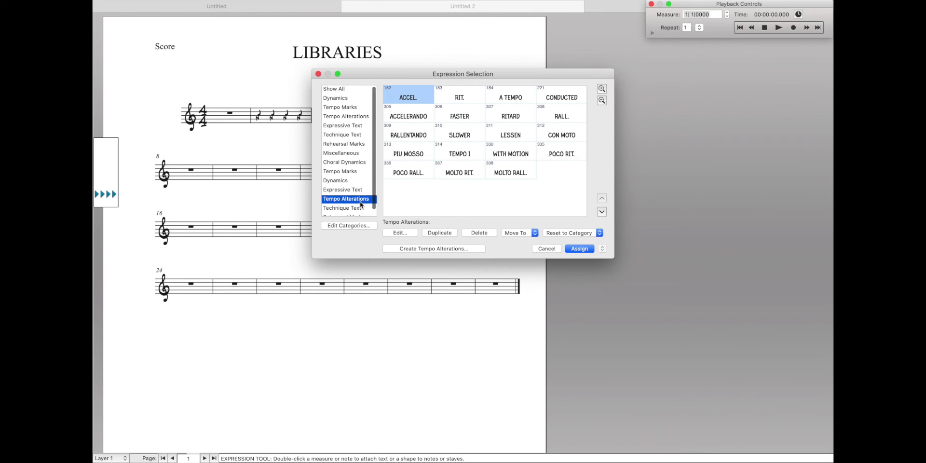
pyautogui.scroll(-1, 360, 201)
pyautogui.click(351, 203)
pyautogui.click(348, 214)
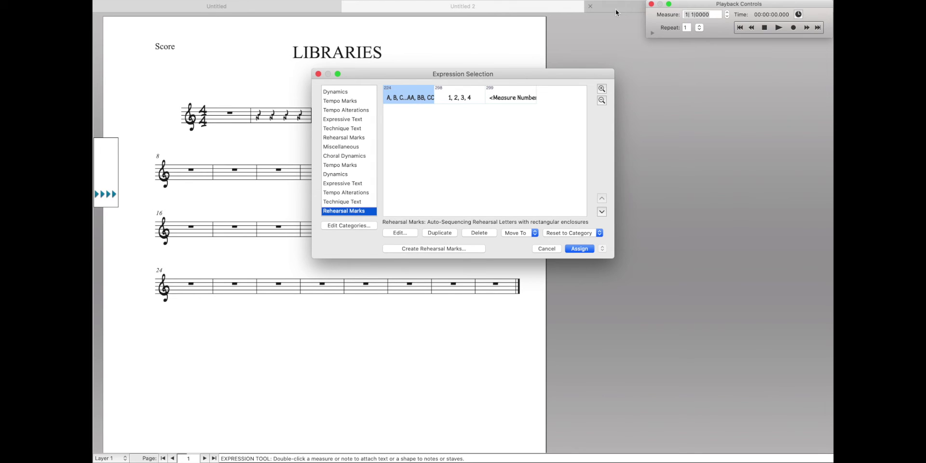
# Close Expression Selection and bring up the Custom Line tool's Smart Line list
pyautogui.click(560, 249)
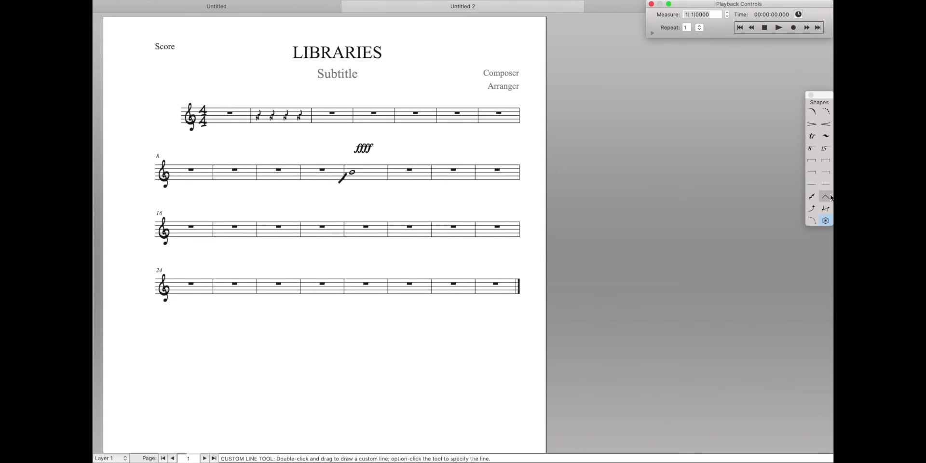
pyautogui.keyDown('alt'); pyautogui.click(827, 220); pyautogui.keyUp('alt')
pyautogui.scroll(-3, 433, 204)
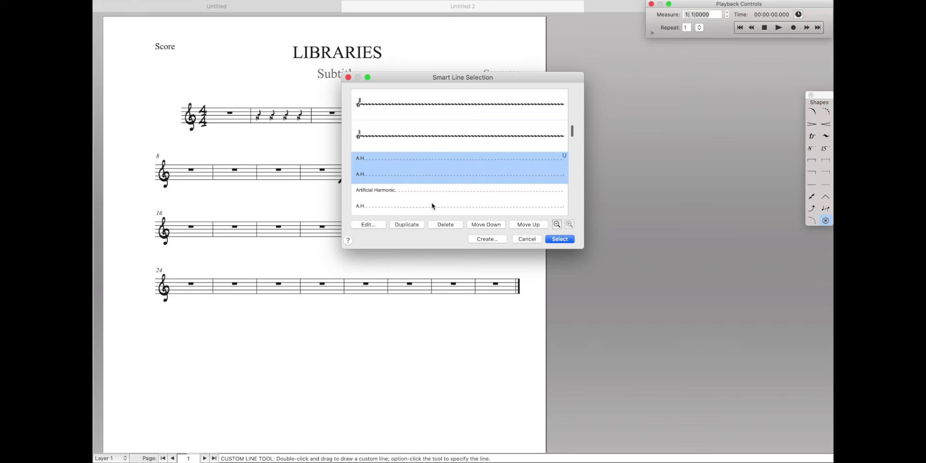
pyautogui.scroll(-10, 418, 188)
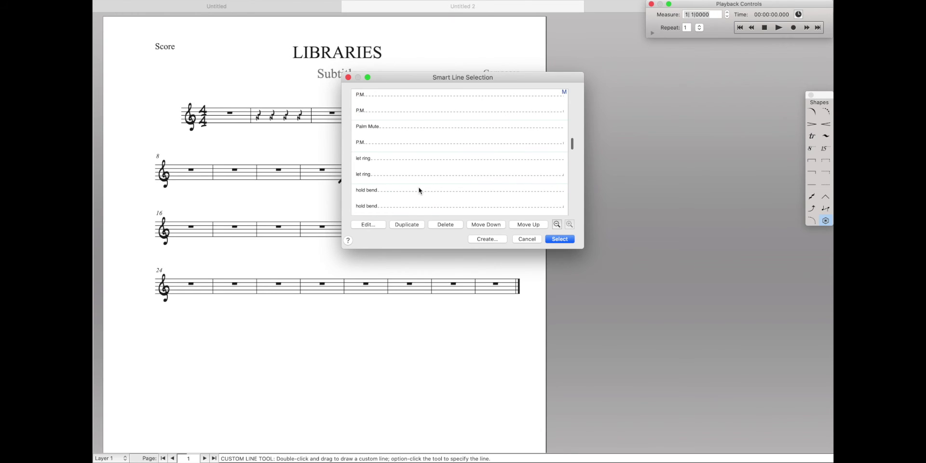
# Inspect the CRESC., DECRESC., HOLD BEND, LET RING and PED. smart lines, then cancel
pyautogui.click(384, 114)
pyautogui.click(384, 140)
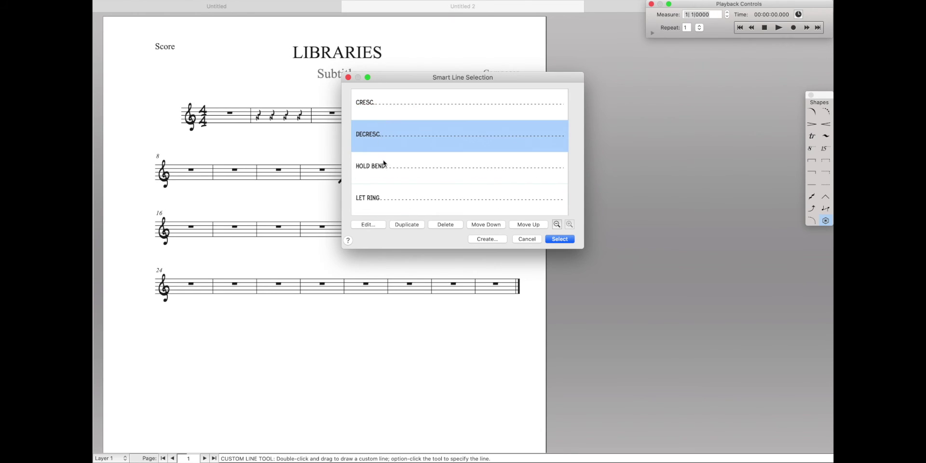
pyautogui.click(385, 164)
pyautogui.click(393, 205)
pyautogui.scroll(-4, 393, 203)
pyautogui.click(393, 203)
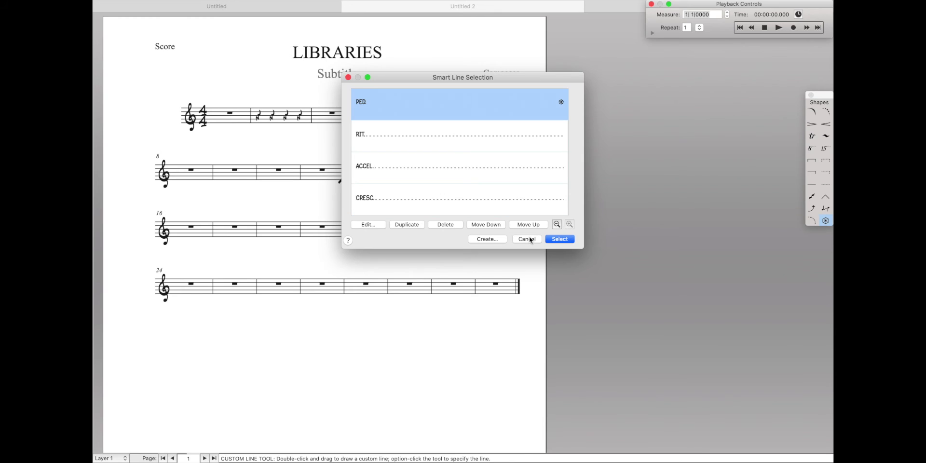
pyautogui.click(530, 237)
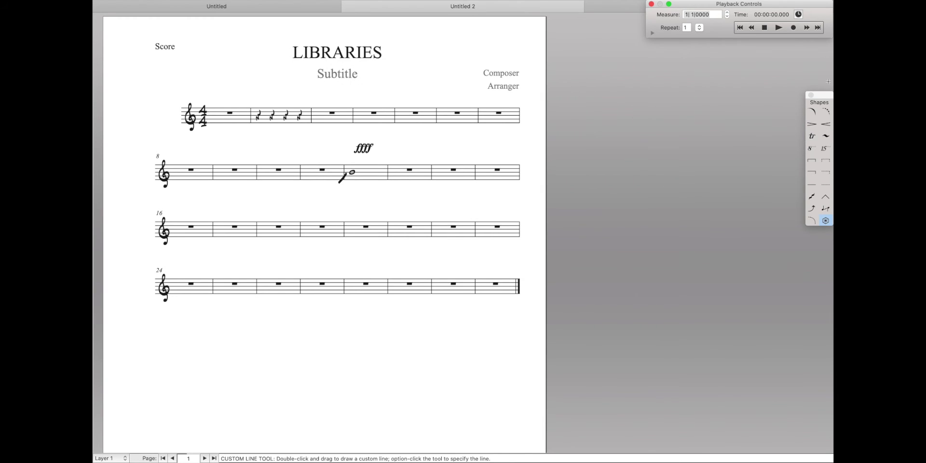
# Put away the Shapes palette, move the floating toolset higher, and select the Chord tool
pyautogui.click(811, 95)
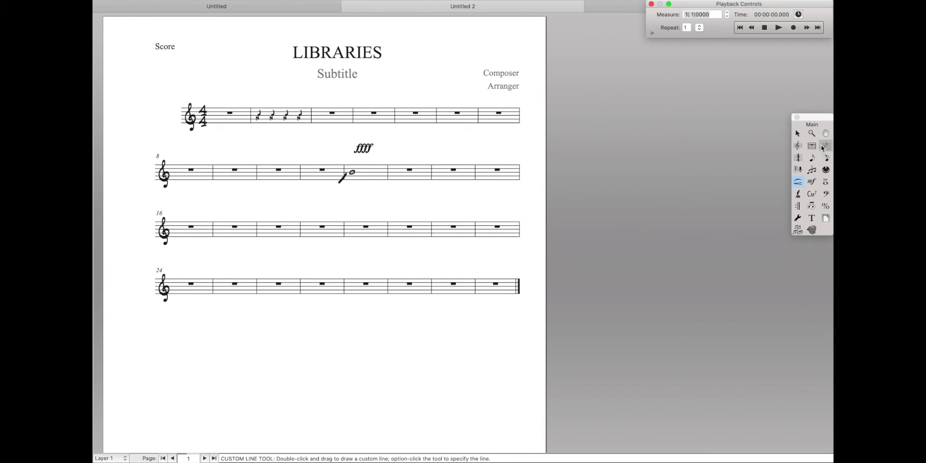
pyautogui.moveTo(817, 127); pyautogui.dragTo(820, 41)
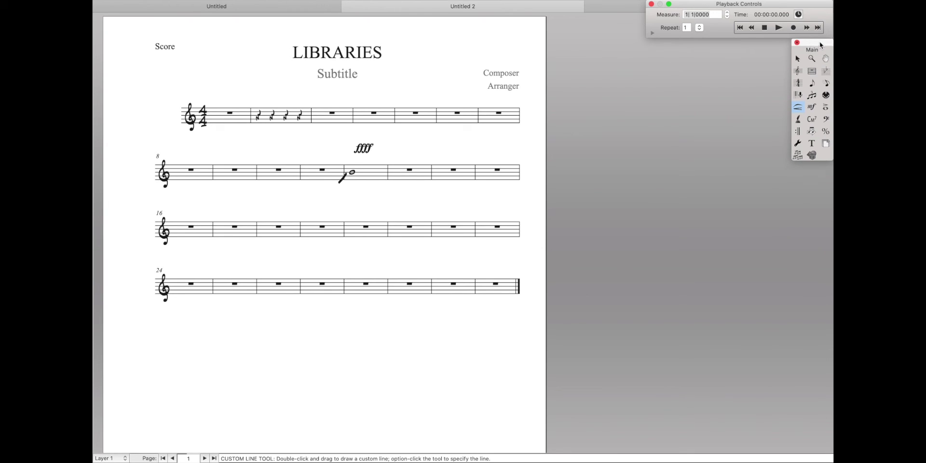
pyautogui.click(812, 119)
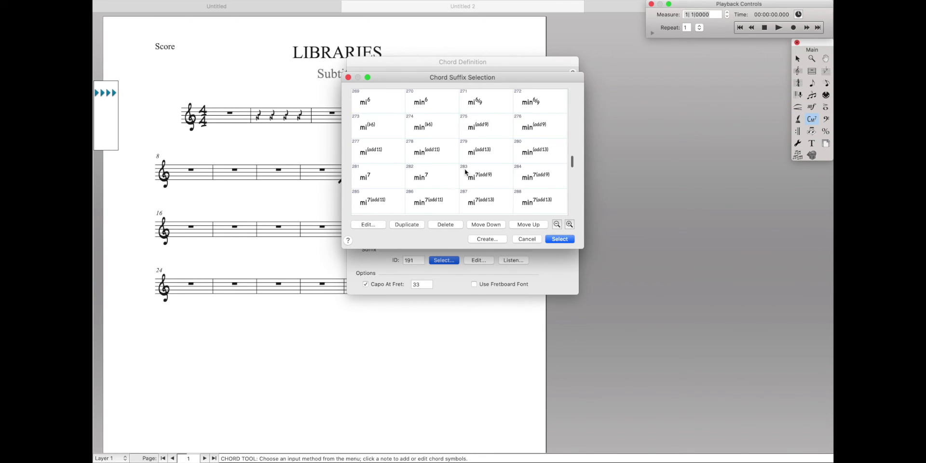
# Check the chord suffix list ends with MI13, DIM, AUG and SUS, then return to the Selection tool
pyautogui.scroll(-15, 465, 169)
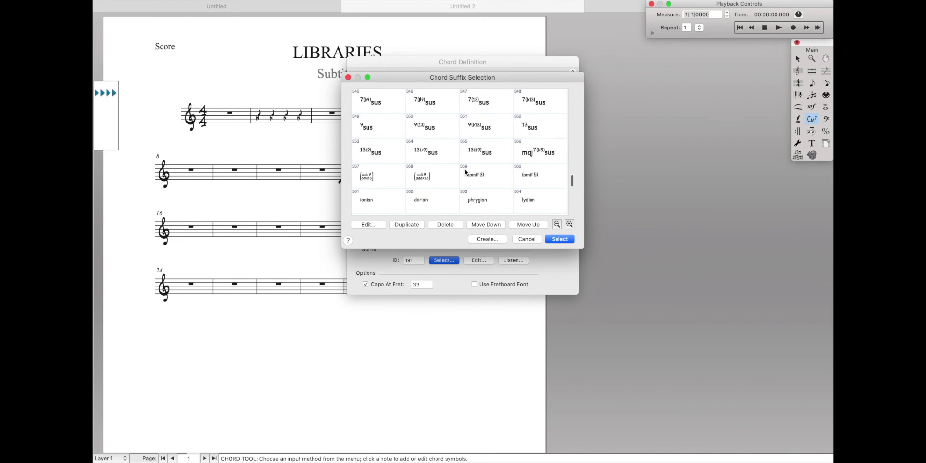
pyautogui.scroll(-5, 465, 171)
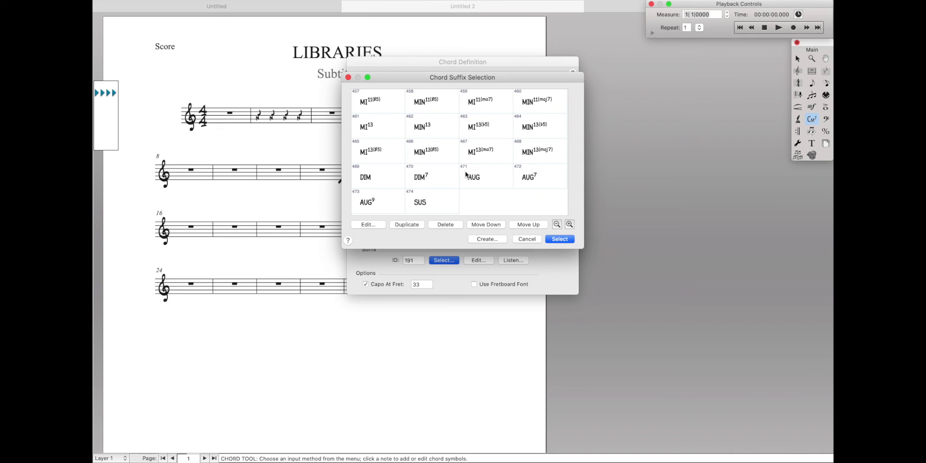
pyautogui.click(526, 240)
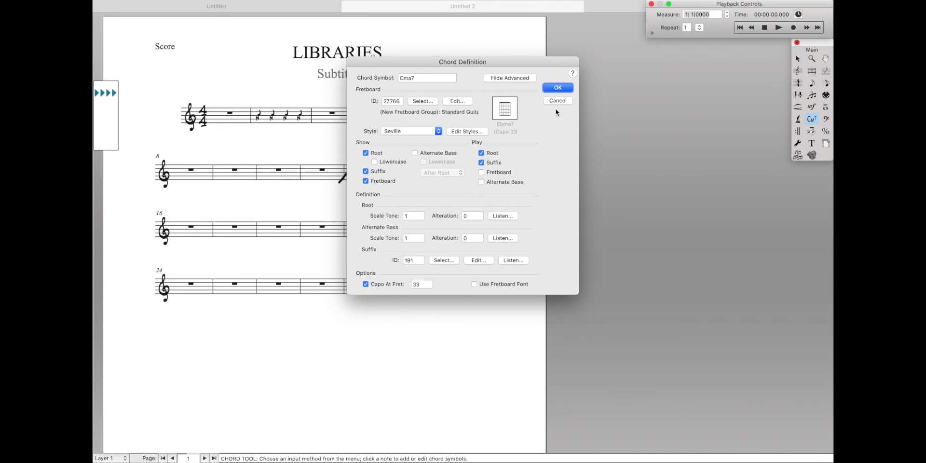
pyautogui.click(555, 99)
pyautogui.click(496, 178)
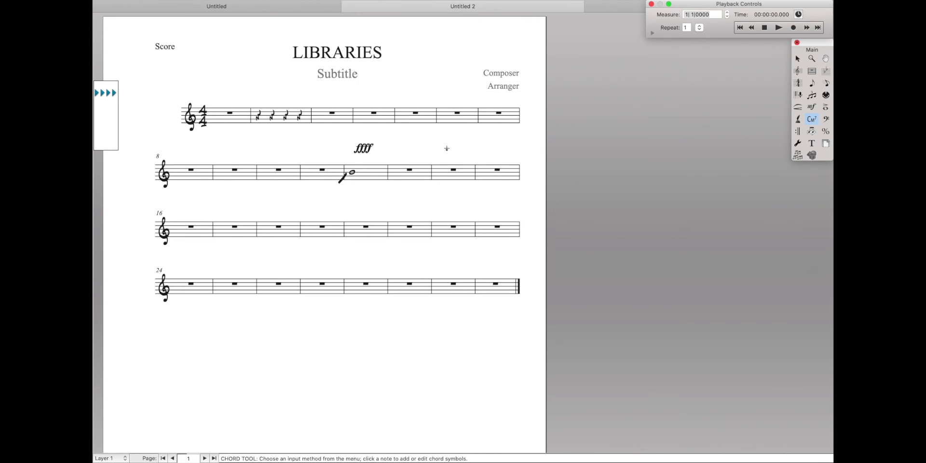
pyautogui.press('Escape')
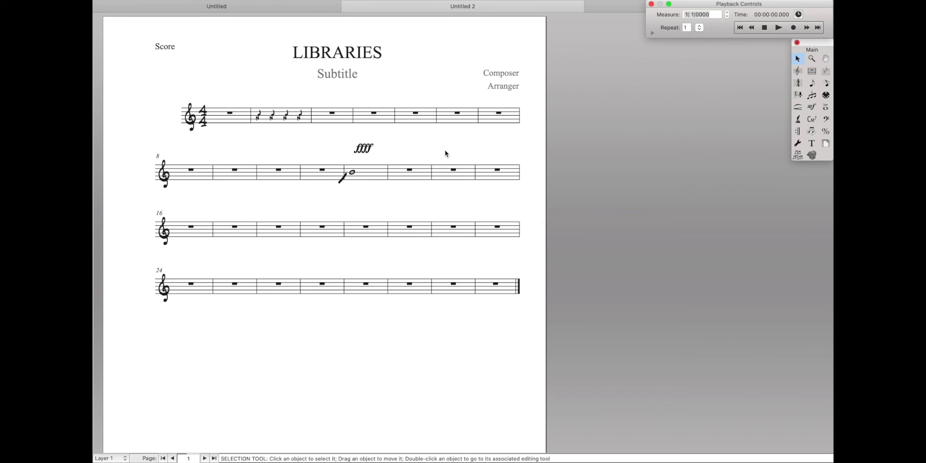